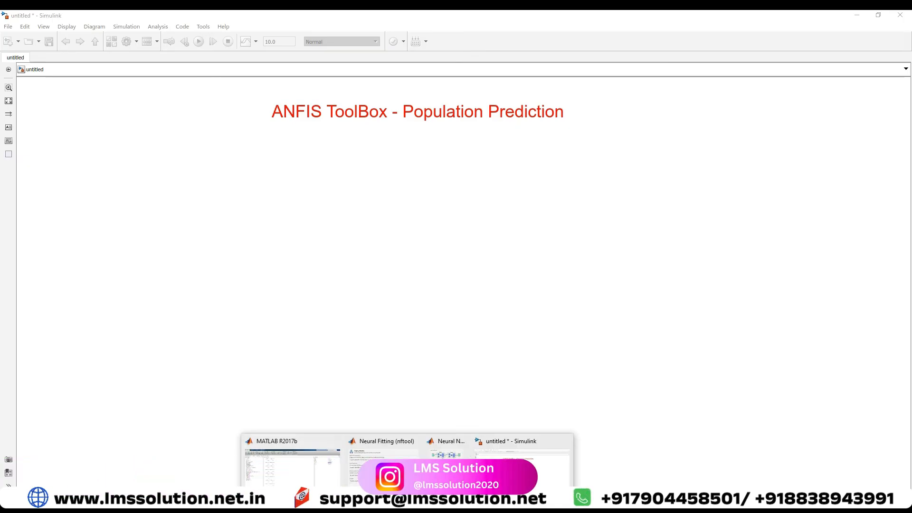
Switch to the browser and find the Growth of Electricity Consumption in India table in the Wikipedia article.
left_click(430, 499)
left_click(878, 16)
scroll(309, 245, "down", 20)
scroll(311, 248, "down", 20)
scroll(312, 247, "up", 20)
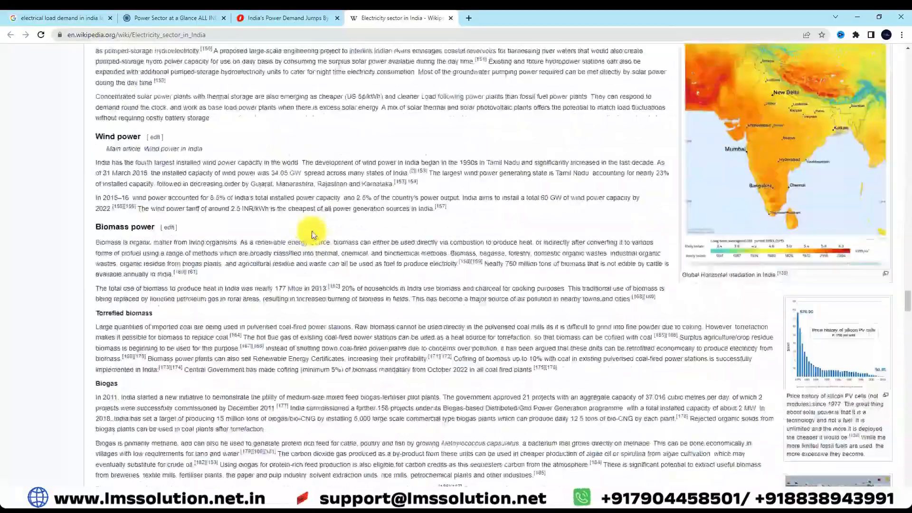
scroll(313, 233, "up", 20)
scroll(312, 231, "up", 15)
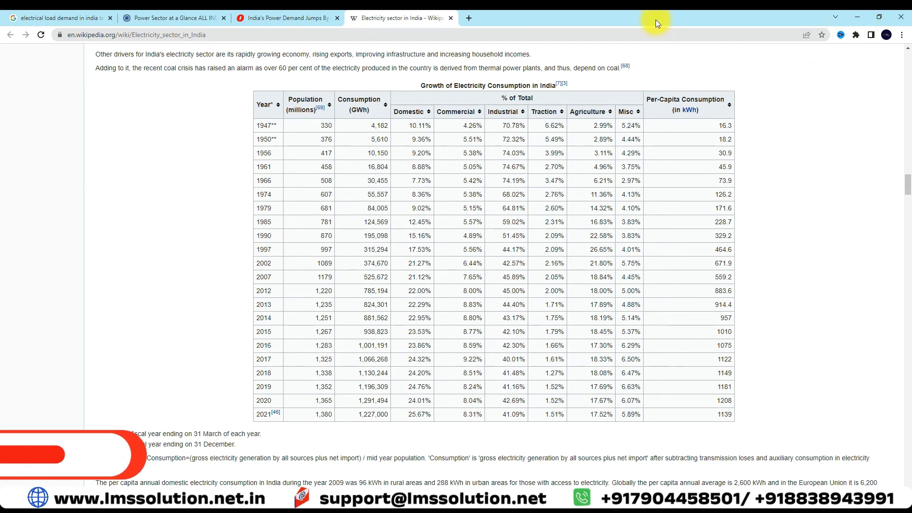
Arrange the browser and the MATLAB R2017b window side by side, with the MATLAB command line active.
left_click_drag(655, 19, 910, 19)
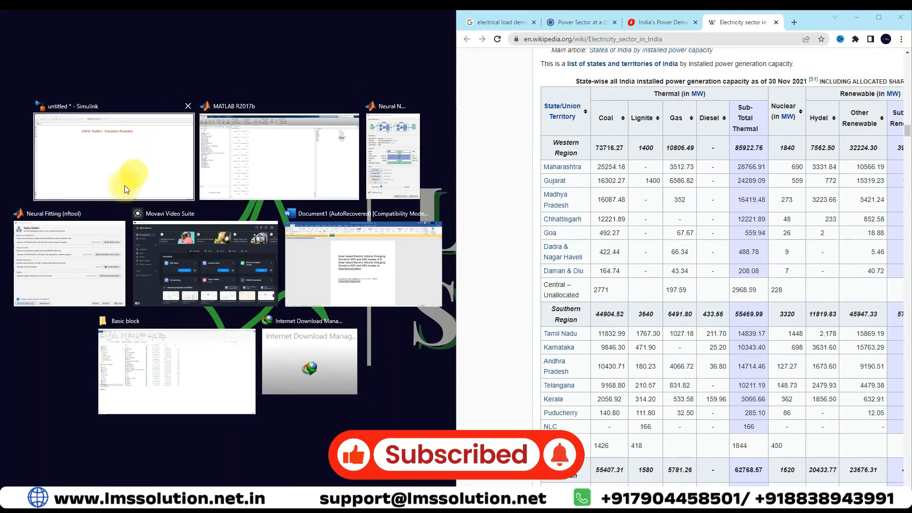
left_click(243, 159)
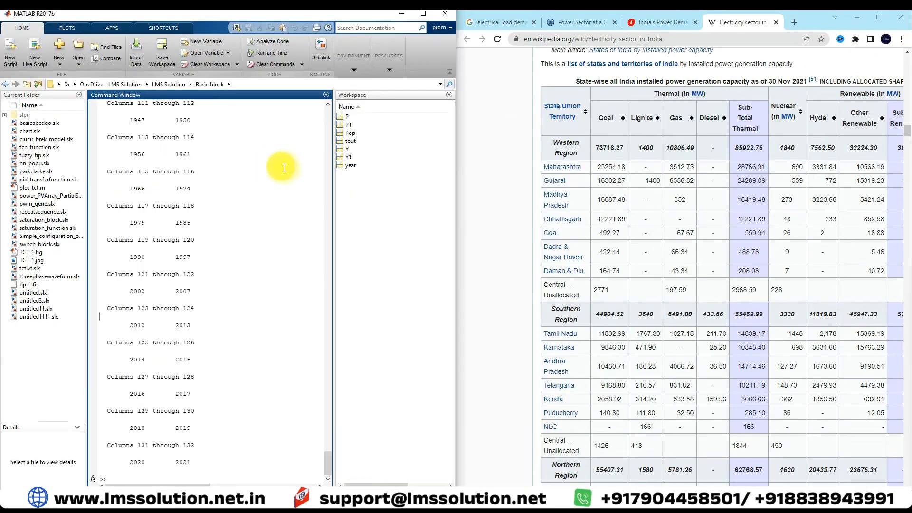
left_click(126, 478)
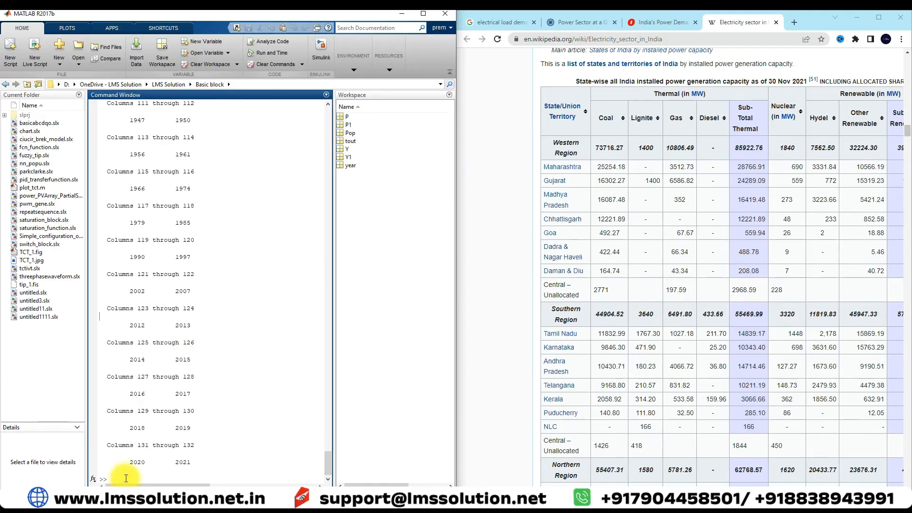
Bring the electricity consumption table back into view in the article and widen MATLAB's Workspace to show the variables' values.
scroll(626, 296, "up", 10)
scroll(626, 295, "up", 15)
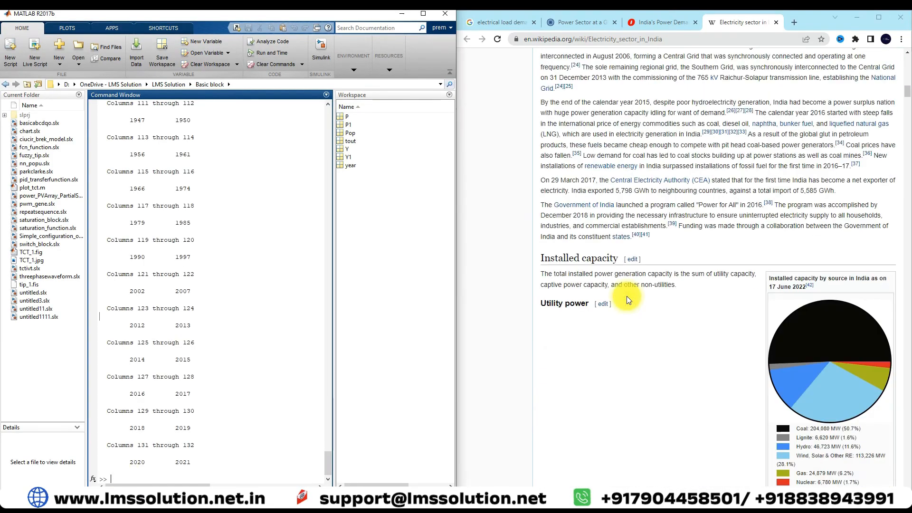
scroll(626, 296, "down", 20)
scroll(626, 296, "down", 20)
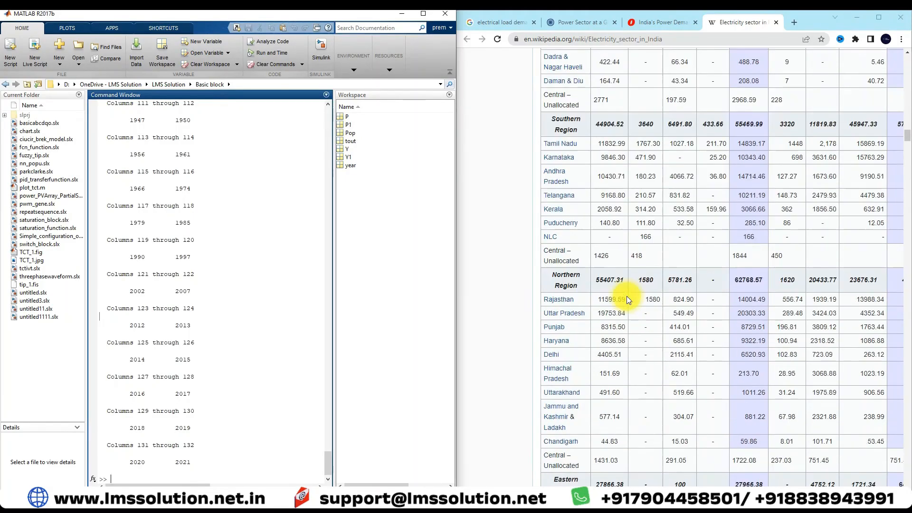
scroll(626, 296, "down", 12)
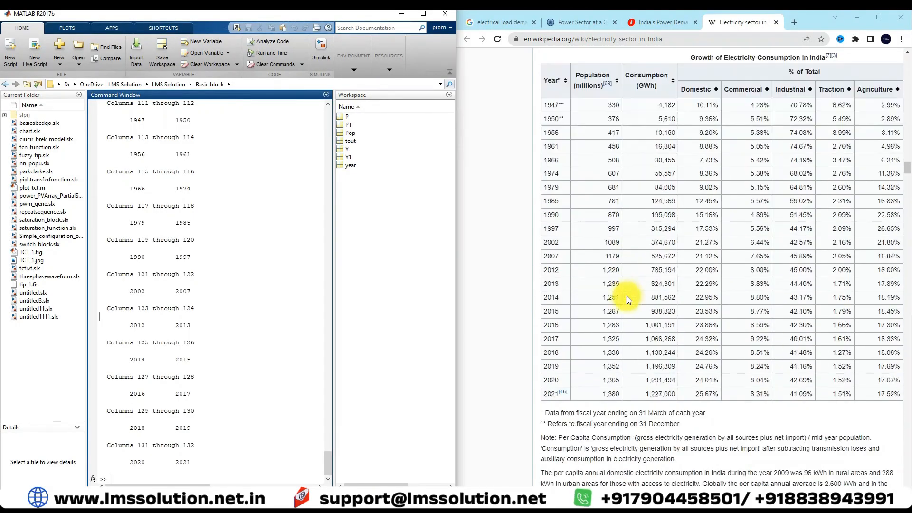
scroll(626, 295, "down", 3)
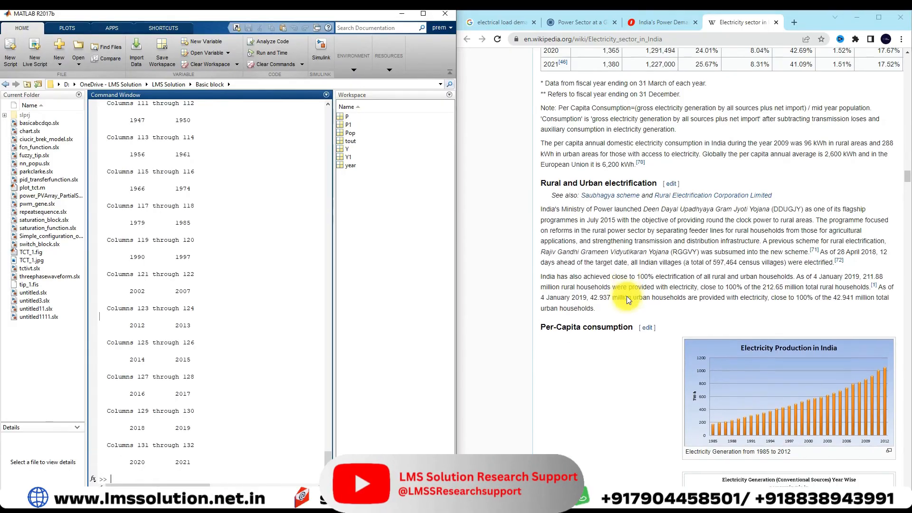
left_click_drag(333, 164, 243, 183)
scroll(614, 239, "down", 15)
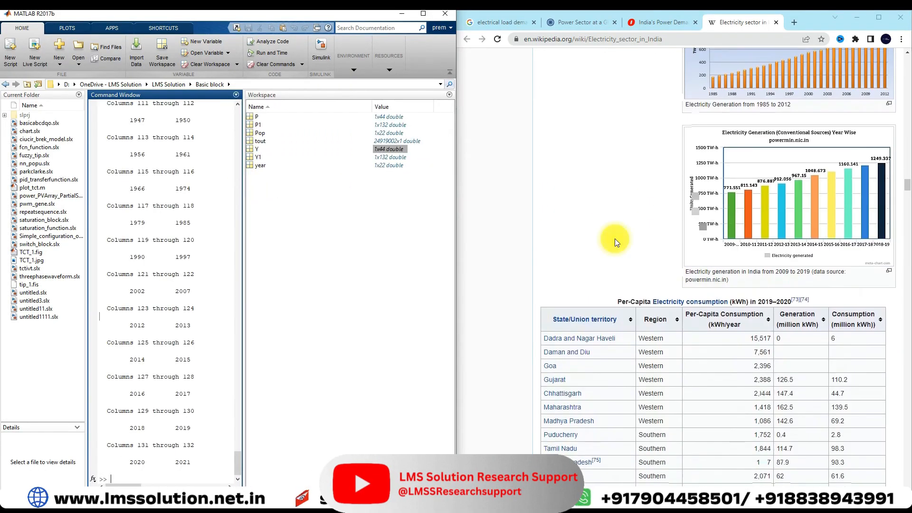
scroll(615, 239, "down", 20)
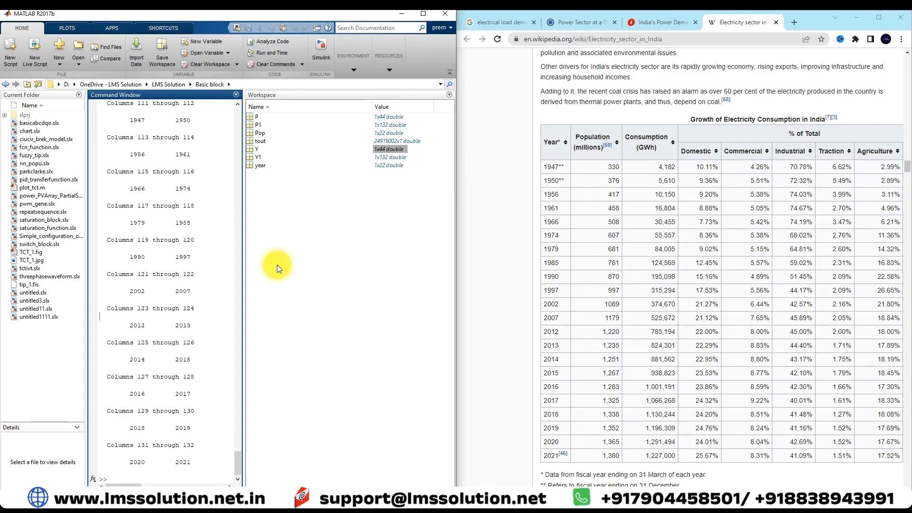
Inspect the contents of workspace variables Y1 and P1, closing each one after viewing.
left_click(256, 159)
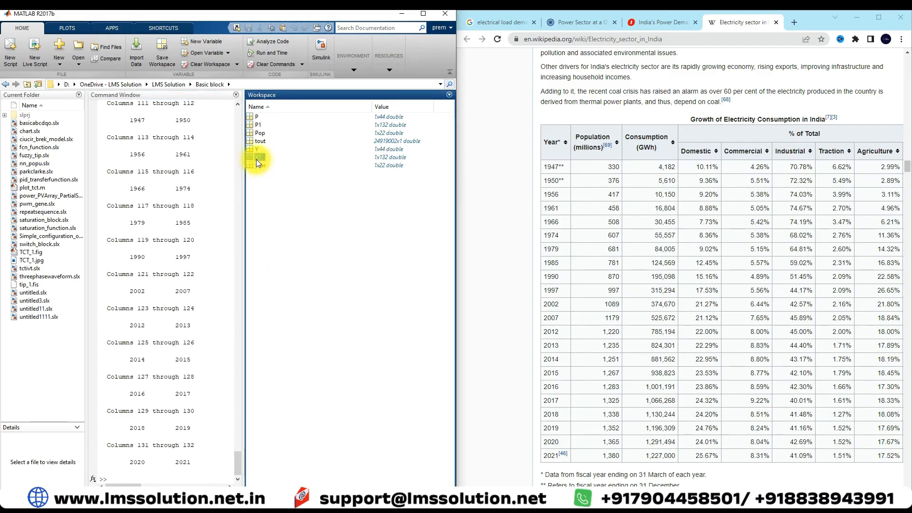
left_click(255, 160)
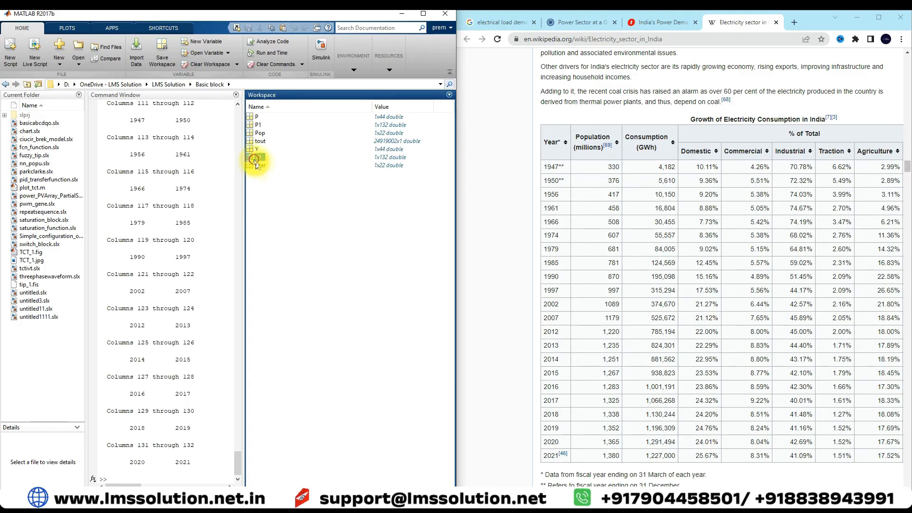
double_click(254, 161)
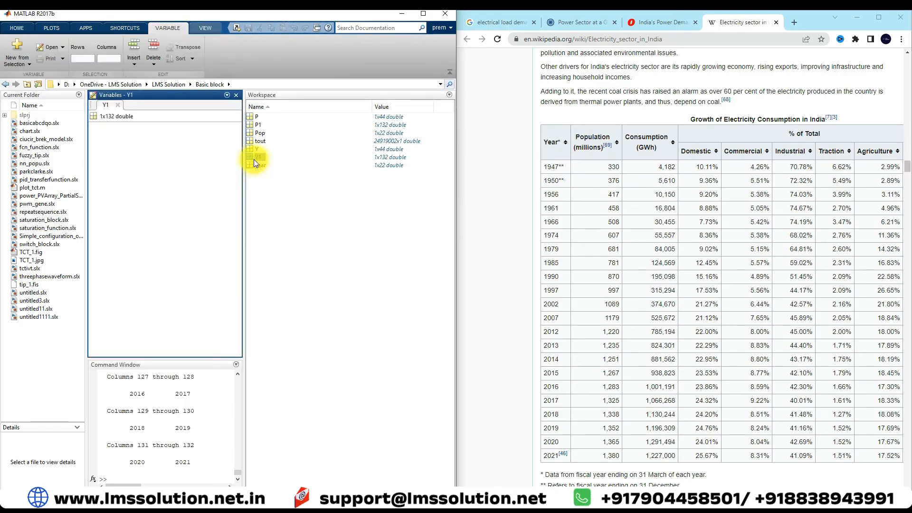
left_click(235, 98)
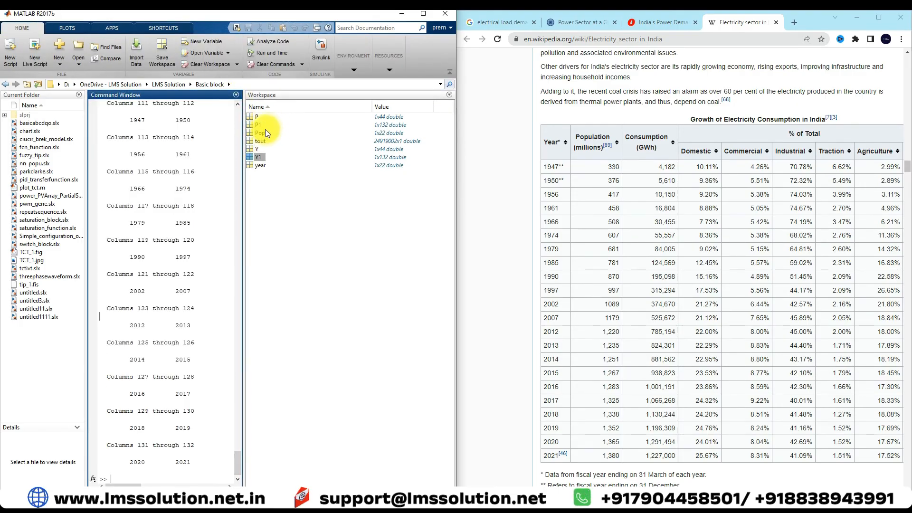
double_click(256, 125)
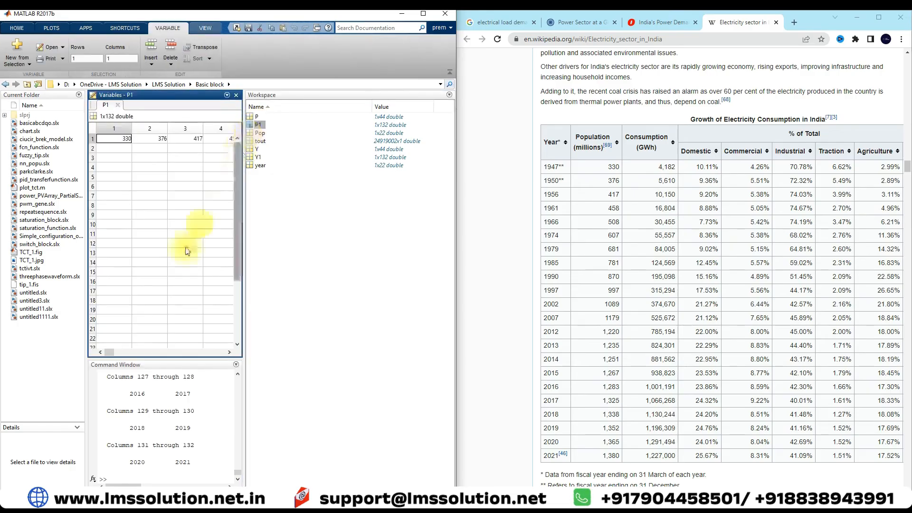
left_click(236, 95)
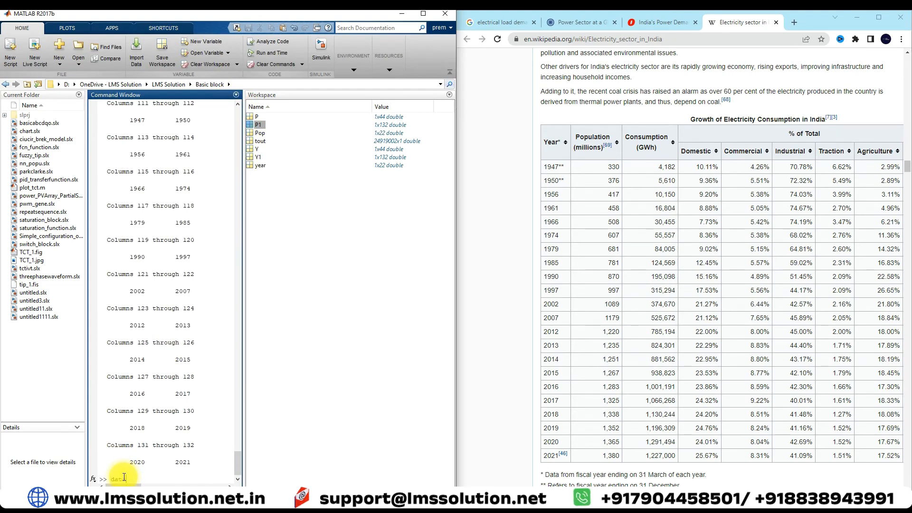
Create a two-column matrix with the command data=[Y1' P1'].
type("Y1")
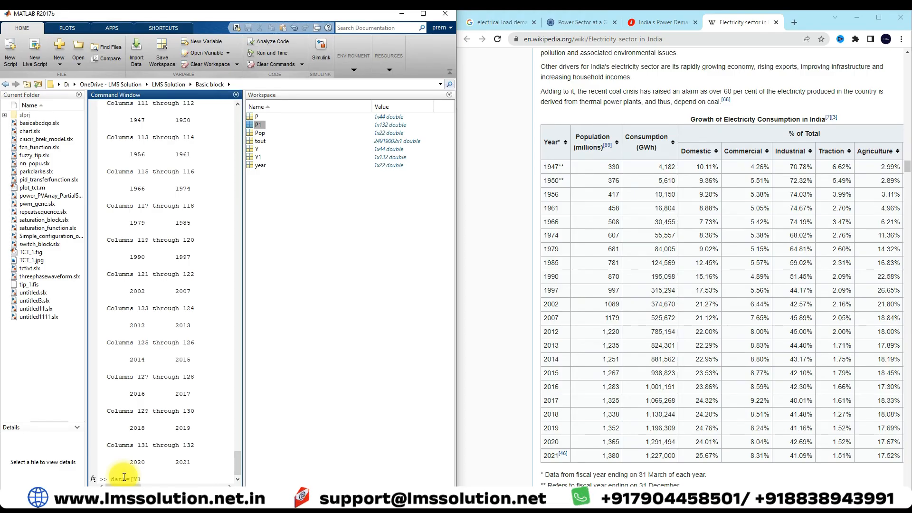
type("' P1")
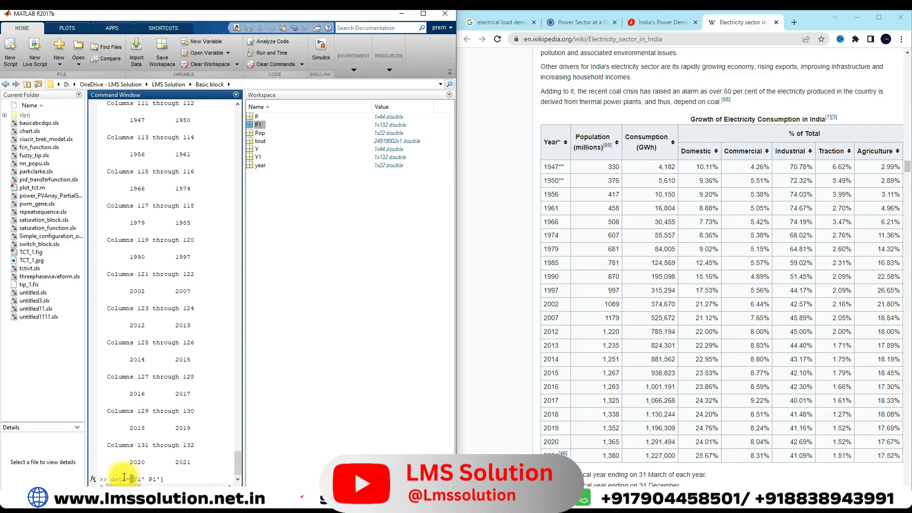
key("Return")
Examine the year and population columns of the data matrix in the command output and the variable editor.
scroll(215, 302, "up", 20)
left_click_drag(131, 240, 138, 274)
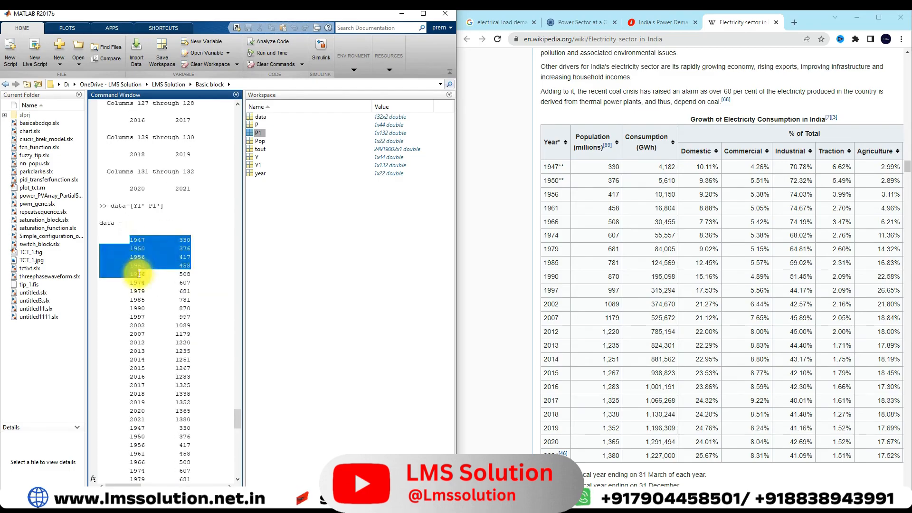
left_click(167, 264)
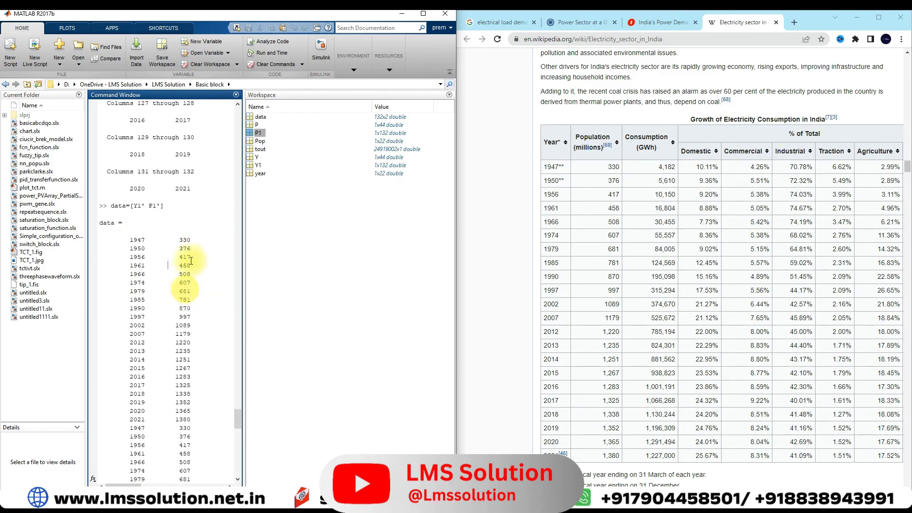
double_click(260, 117)
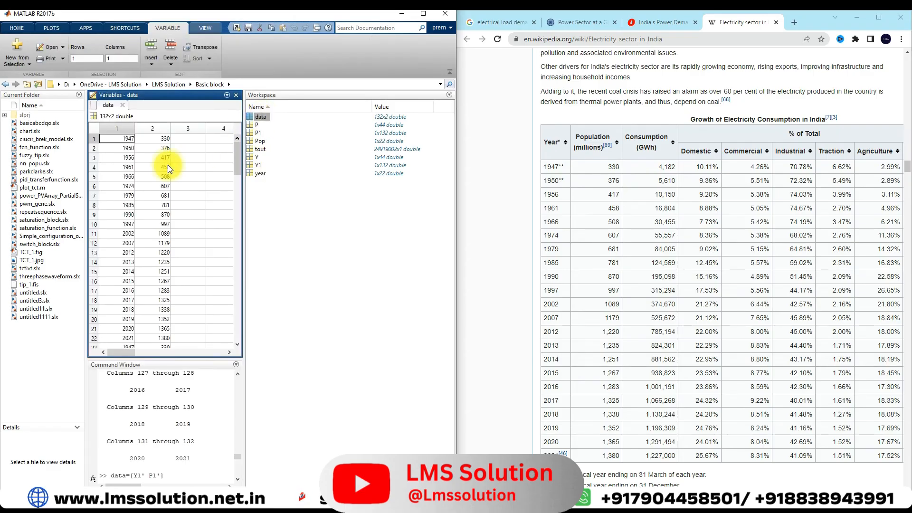
left_click(117, 128)
scroll(118, 208, "down", 4)
scroll(118, 208, "down", 20)
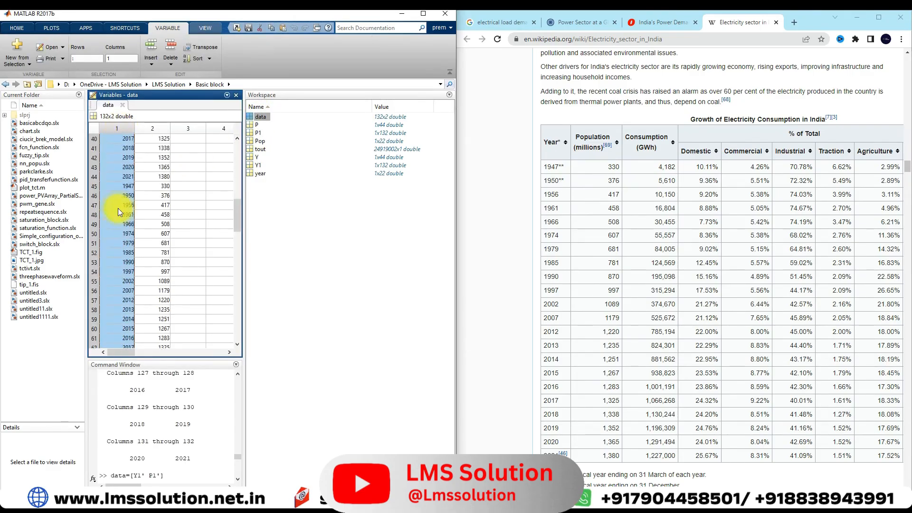
left_click(153, 128)
scroll(163, 186, "up", 20)
scroll(163, 186, "down", 20)
scroll(600, 217, "down", 1)
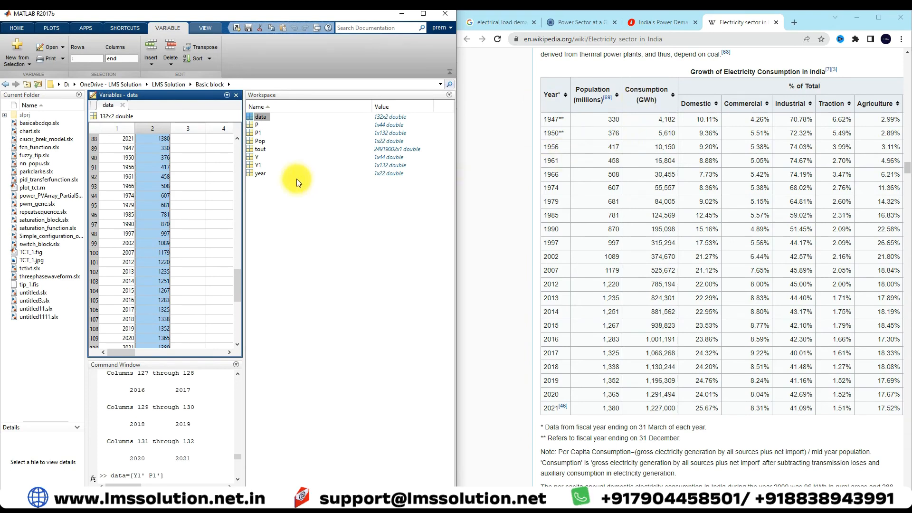
Launch the Neuro-Fuzzy Designer with the anfisedit command and move its window below the workspace variable list.
left_click(183, 472)
key("Return")
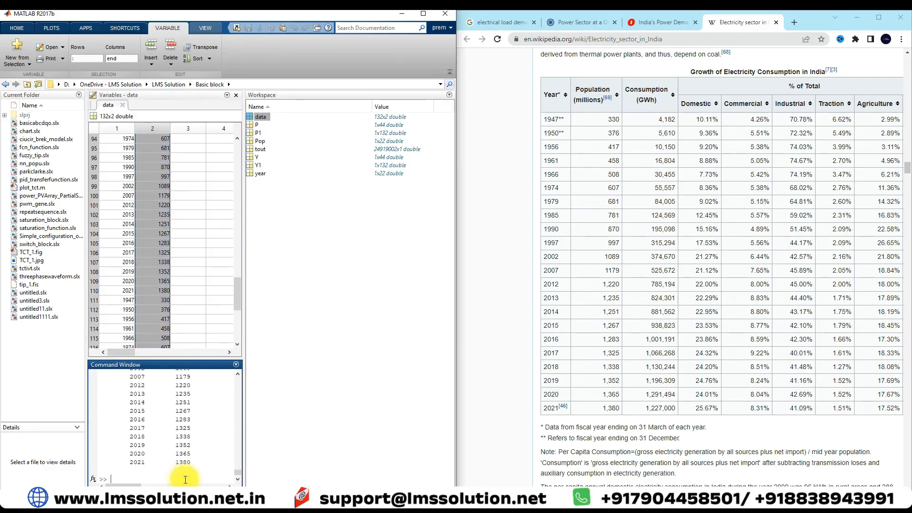
type("anfisedit")
key("Return")
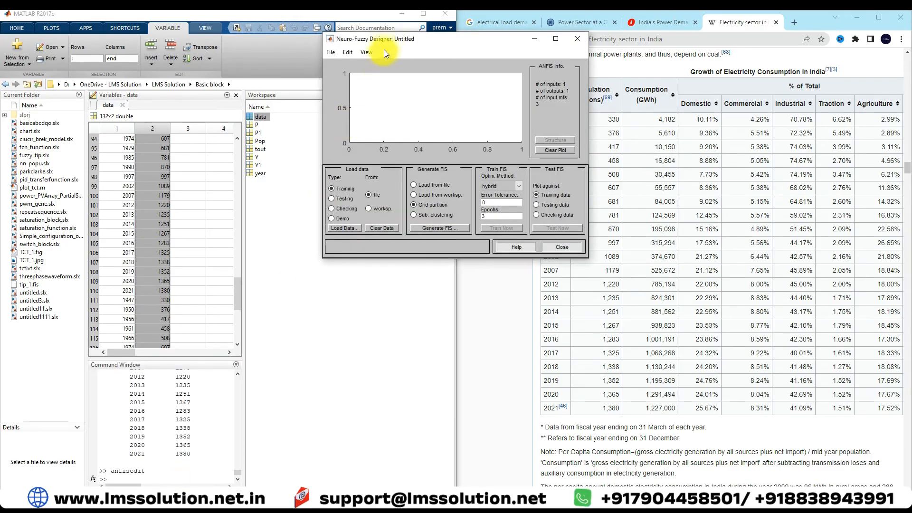
left_click_drag(387, 41, 375, 95)
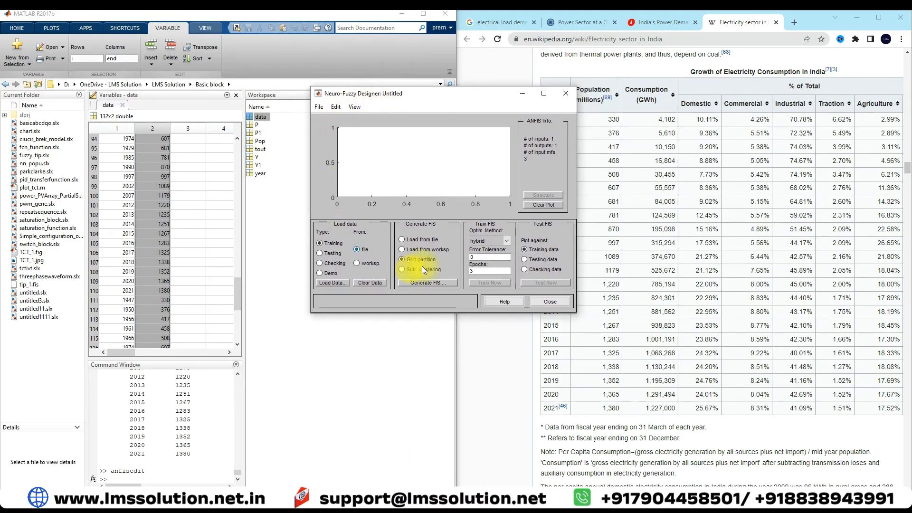
left_click_drag(393, 93, 348, 198)
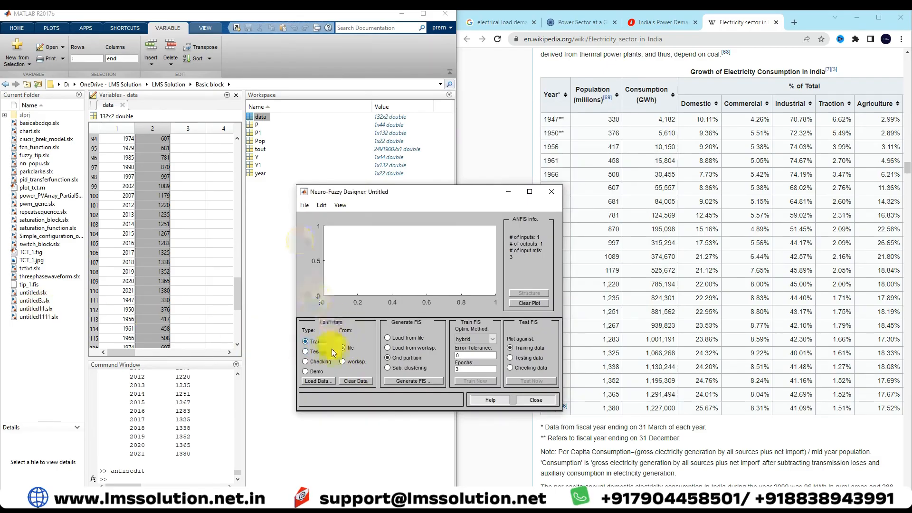
Load the workspace variable data into the Neuro-Fuzzy Designer as training data.
left_click(343, 361)
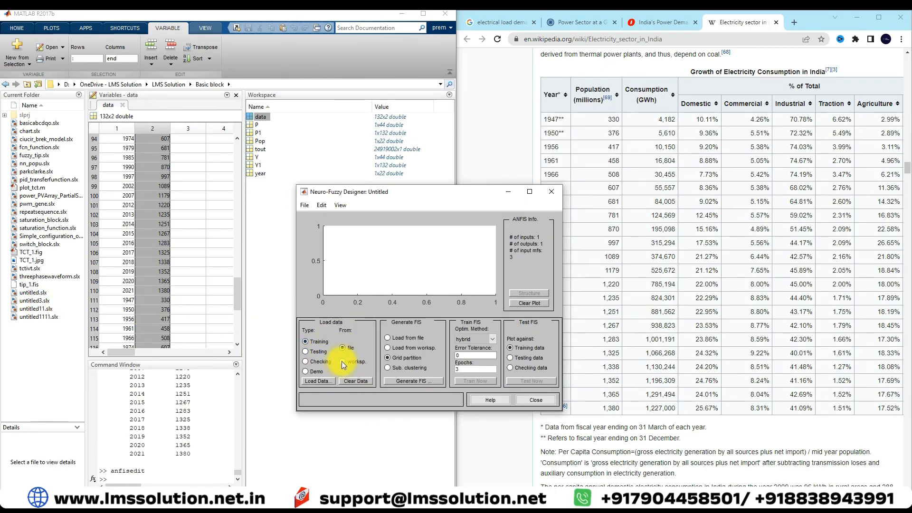
left_click(322, 383)
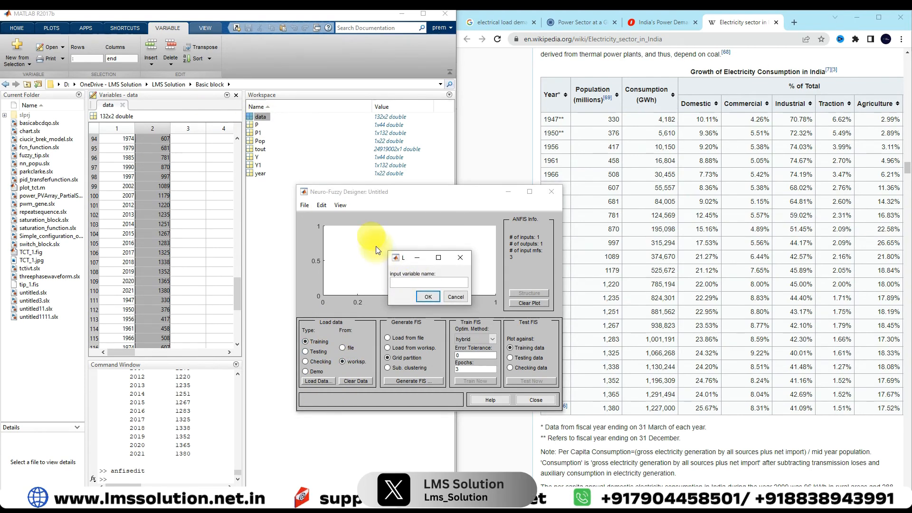
type("data")
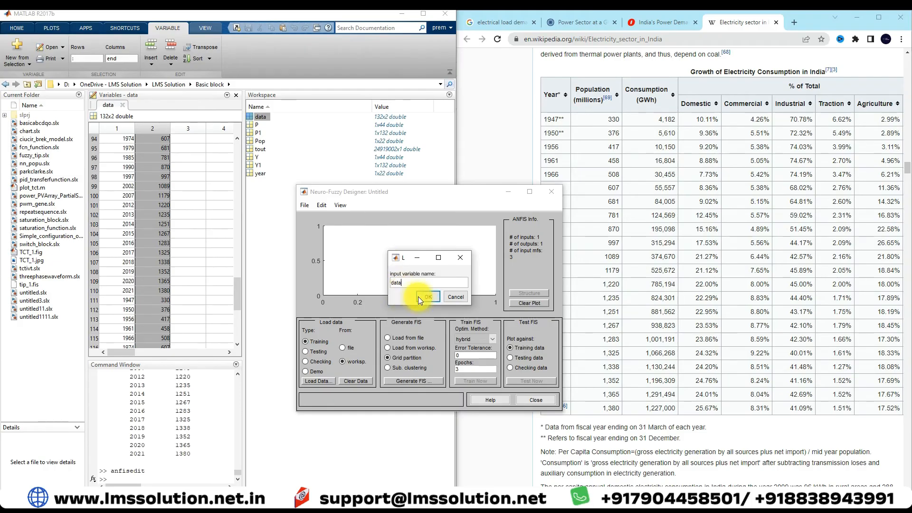
left_click(420, 298)
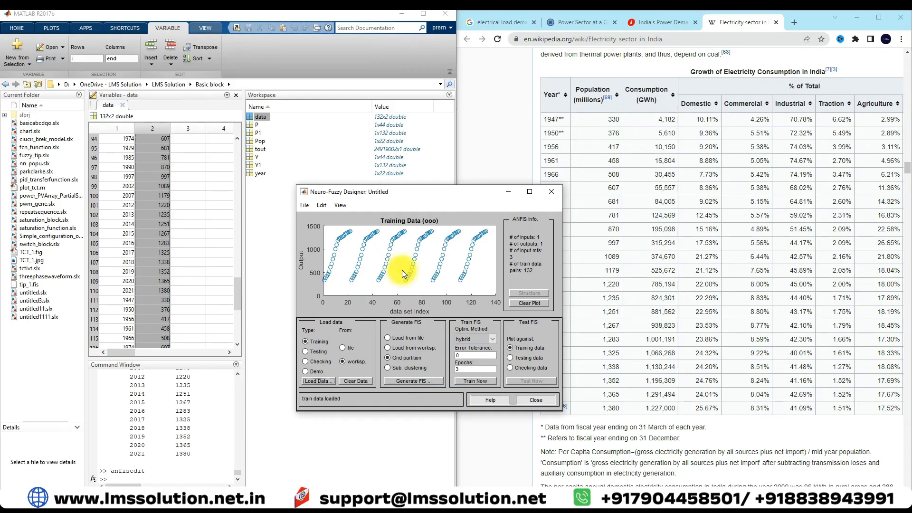
left_click(259, 118)
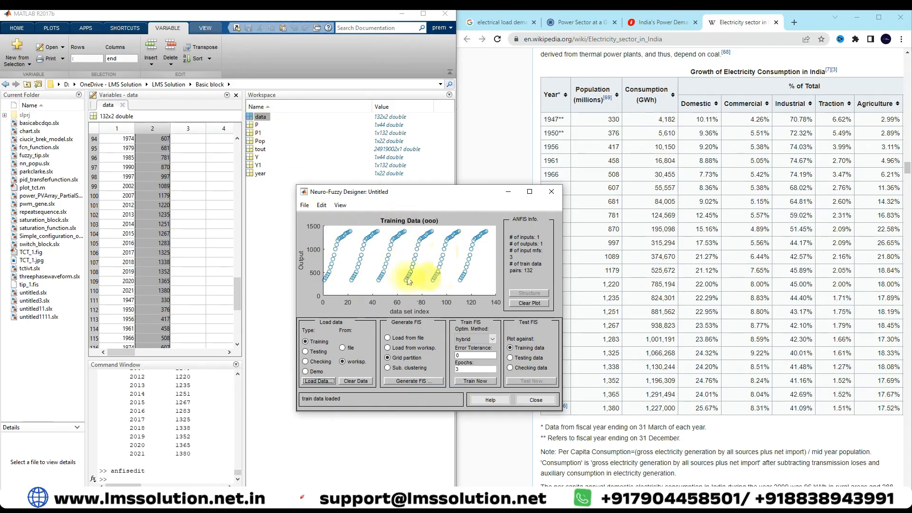
Generate a grid partition FIS with 10 trimf input membership functions and a linear output.
left_click_drag(415, 200, 392, 202)
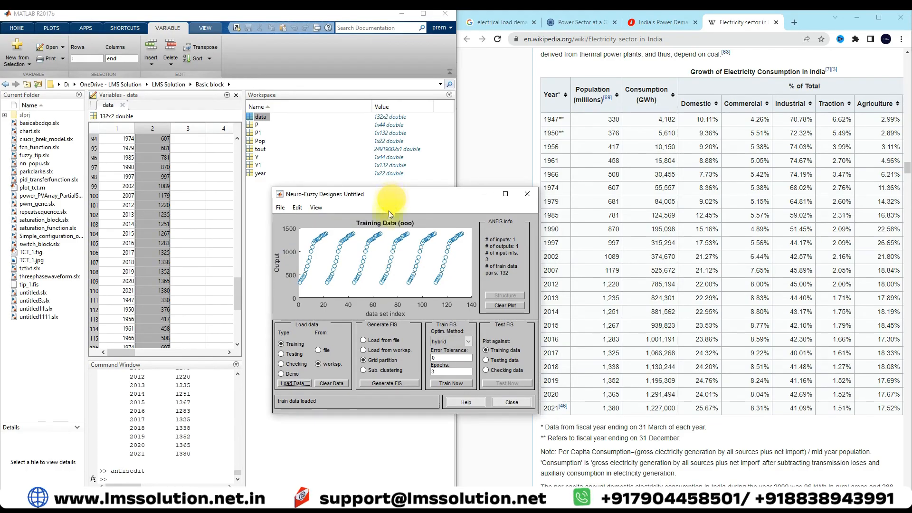
left_click(365, 359)
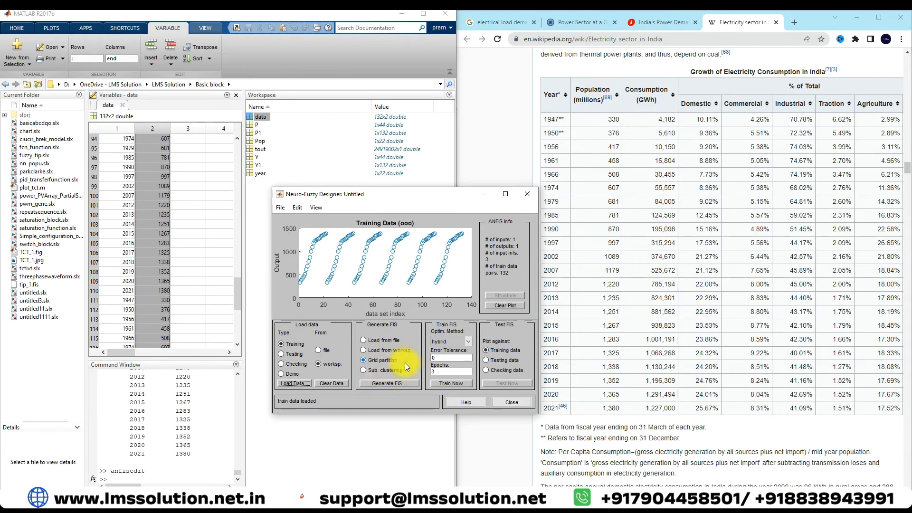
left_click(388, 383)
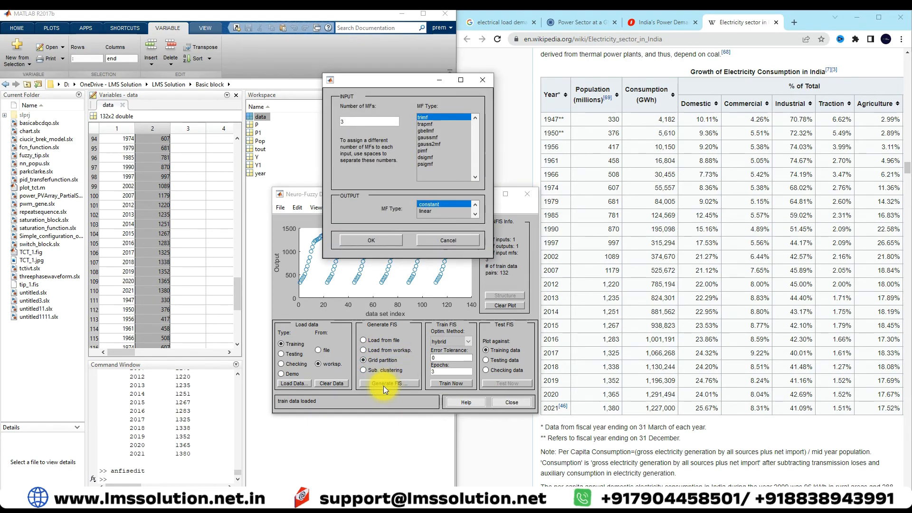
double_click(347, 121)
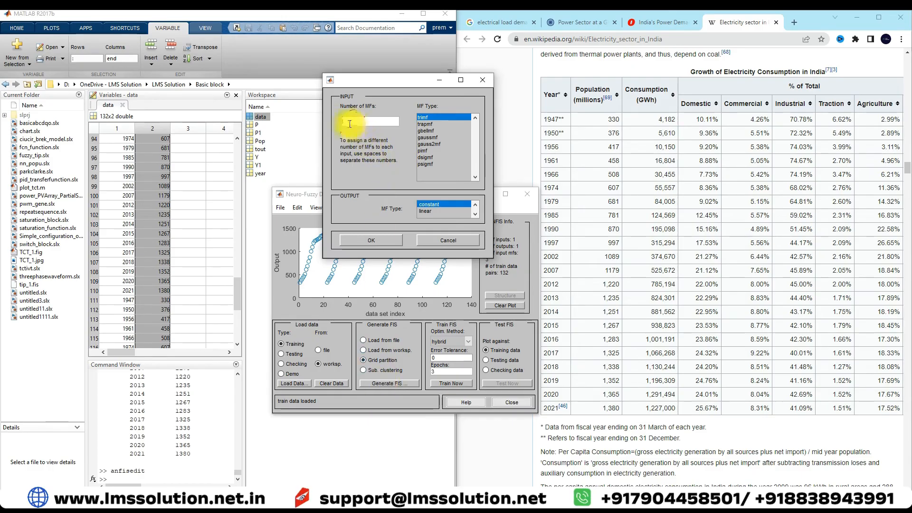
key("BackSpace")
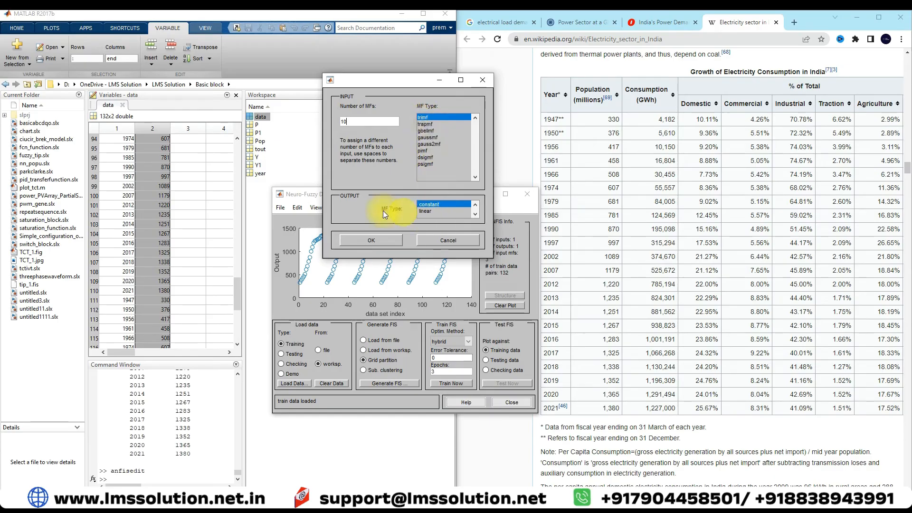
left_click(429, 212)
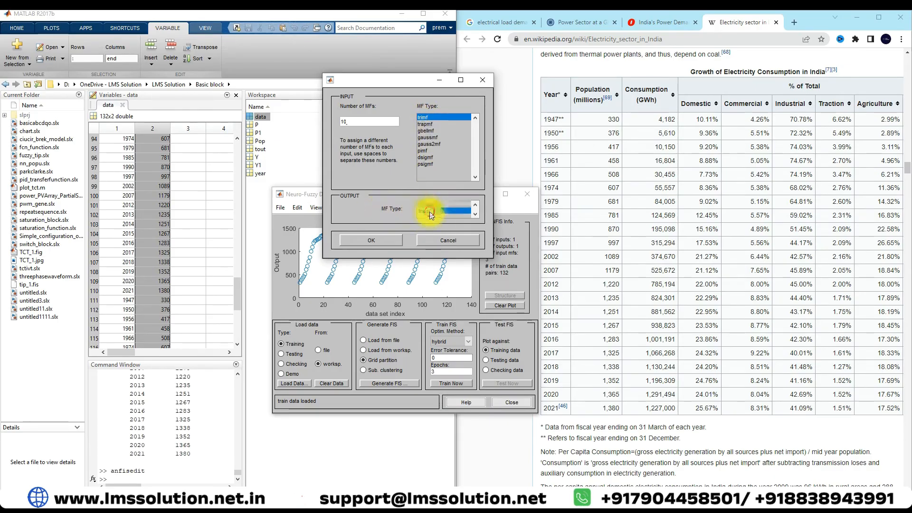
left_click(386, 239)
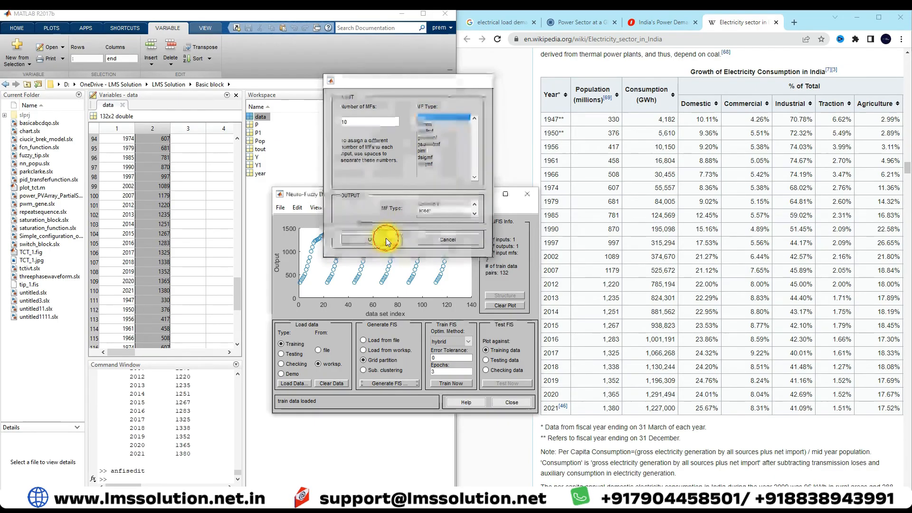
Train the generated FIS for 10 epochs, keeping the hybrid optimization method.
left_click(461, 341)
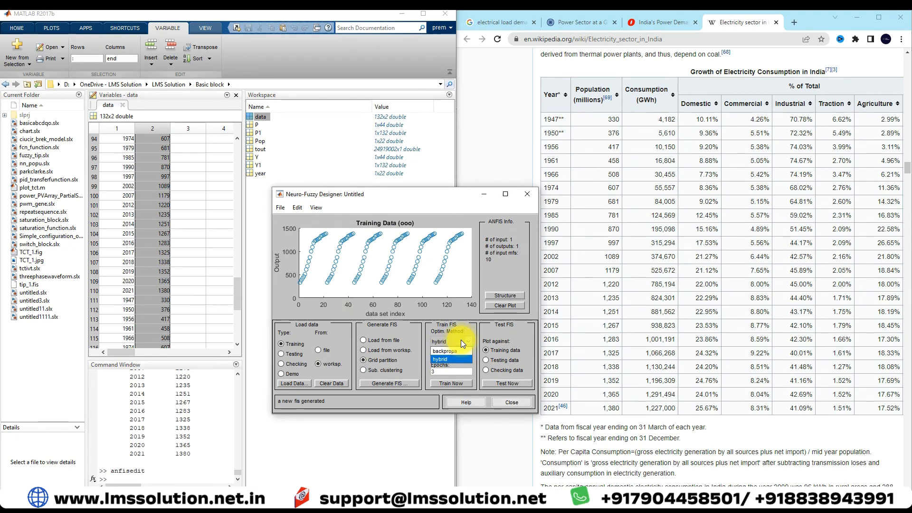
left_click(444, 375)
left_click_drag(447, 372, 384, 366)
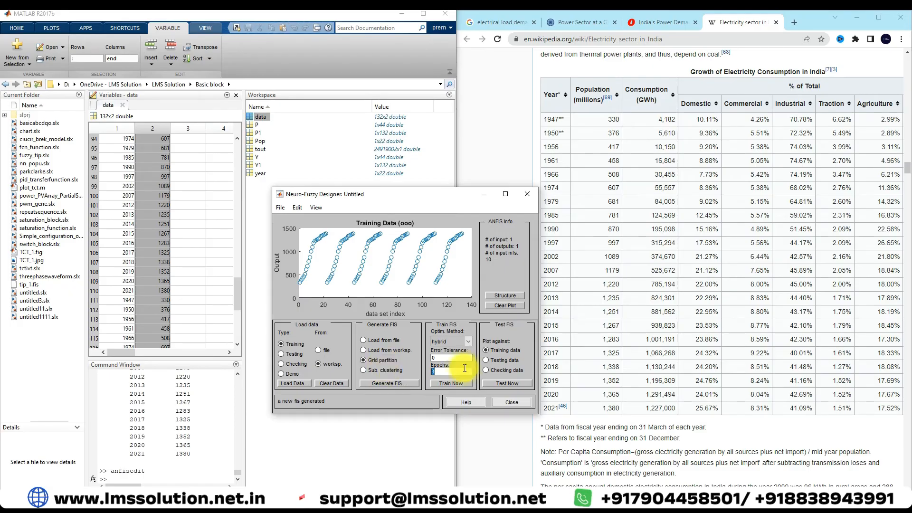
type("10")
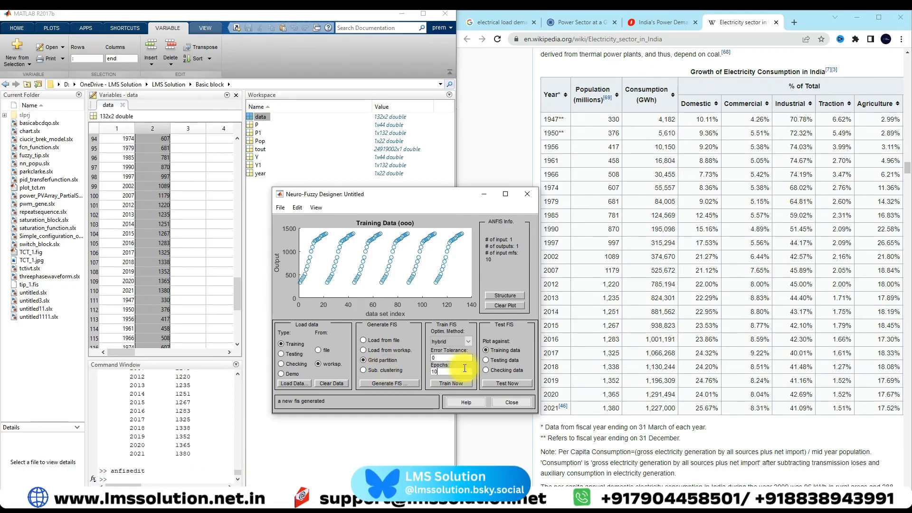
left_click(444, 384)
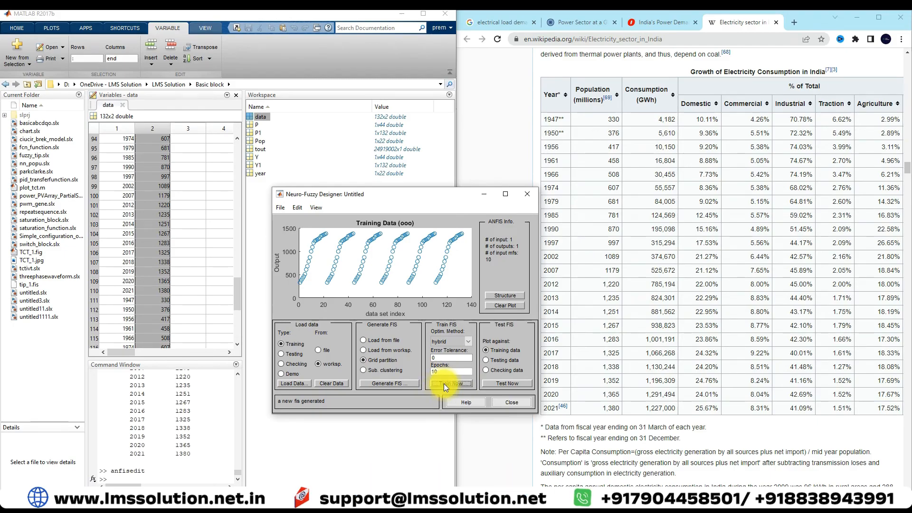
Move the Neuro-Fuzzy Designer window higher and widen it on both sides to enlarge the training error plot.
left_click_drag(406, 193, 390, 107)
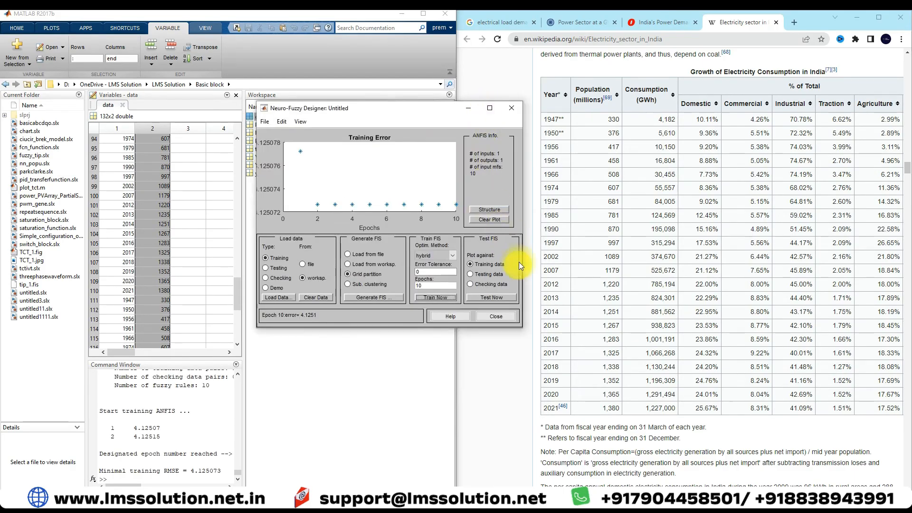
left_click_drag(522, 263, 734, 259)
left_click_drag(256, 204, 195, 205)
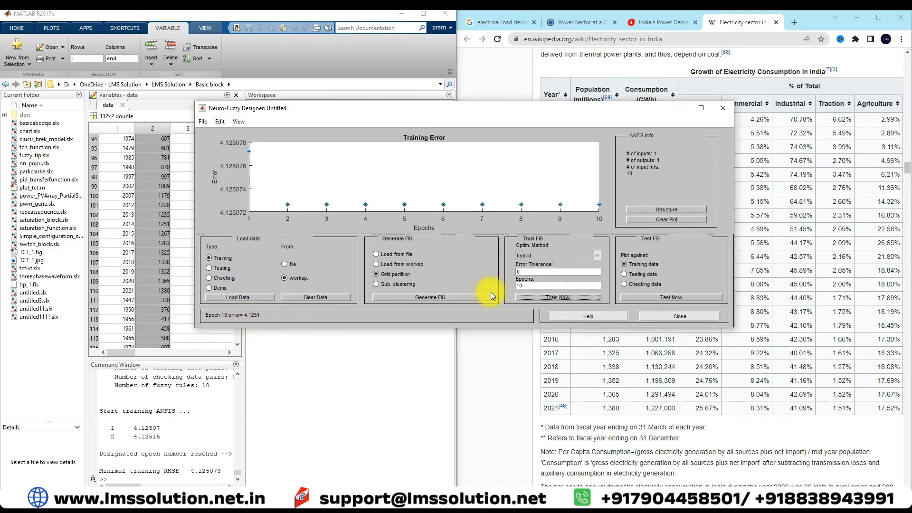
Regenerate the FIS with 10 trimf input membership functions and a constant output, and train it for 10 epochs.
left_click(407, 296)
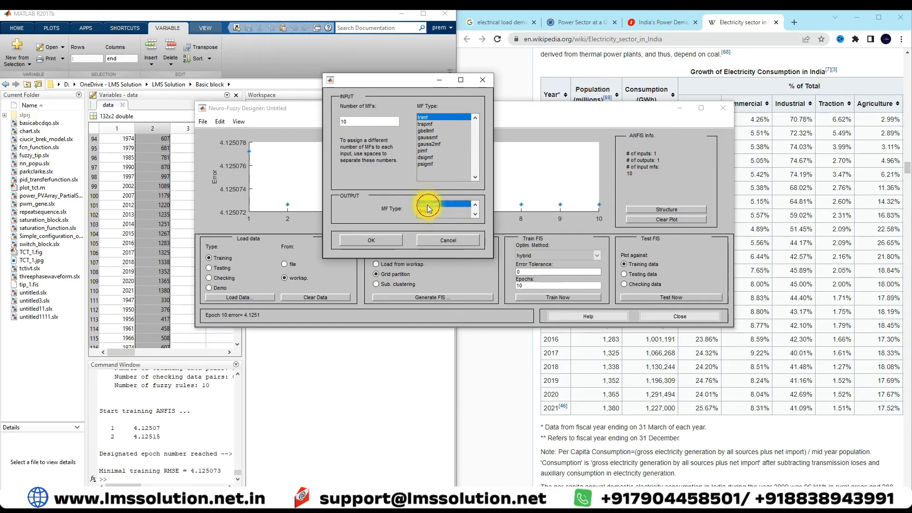
left_click(374, 240)
left_click(539, 296)
Retrain the constant-output FIS with 100 and with 1000 epochs, stopping the 1000-epoch run early.
type("00")
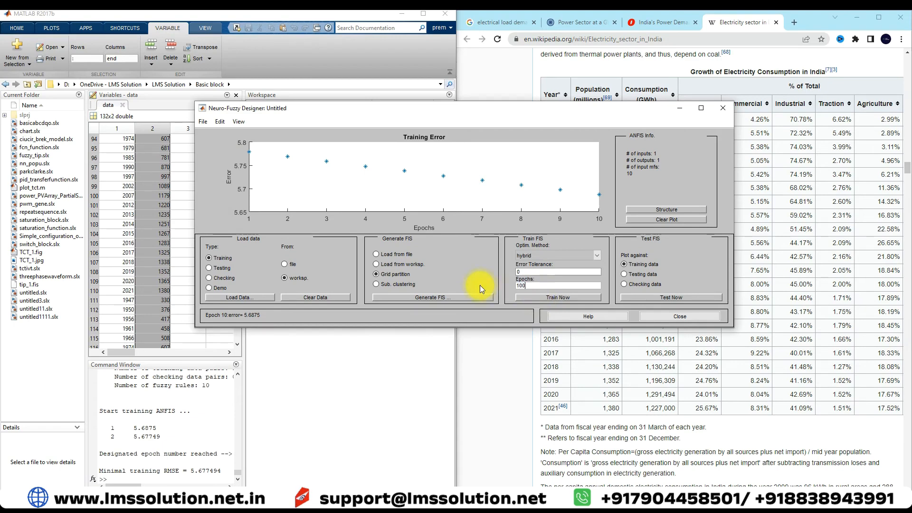
left_click(522, 298)
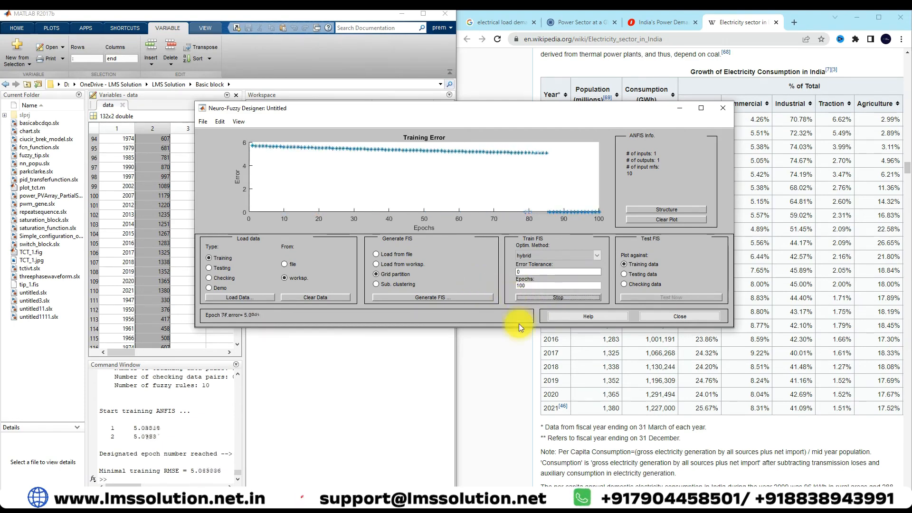
left_click(532, 286)
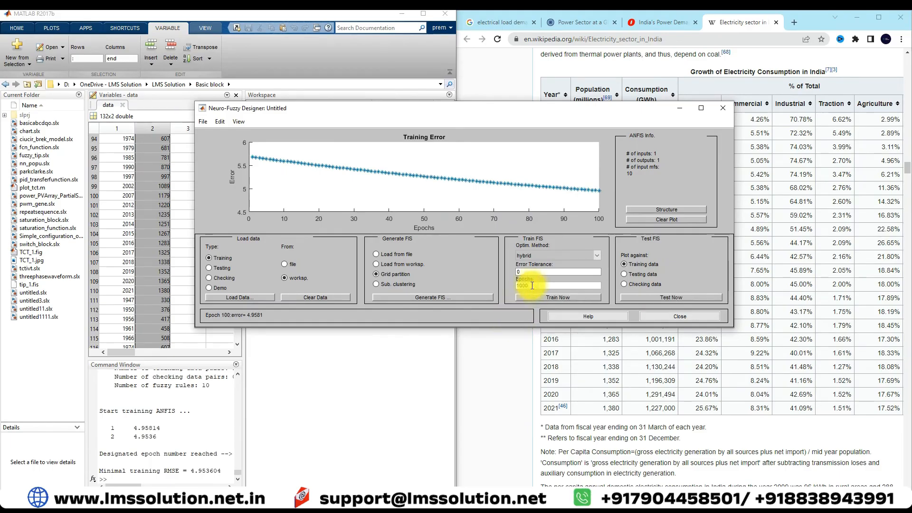
type("0")
left_click(534, 298)
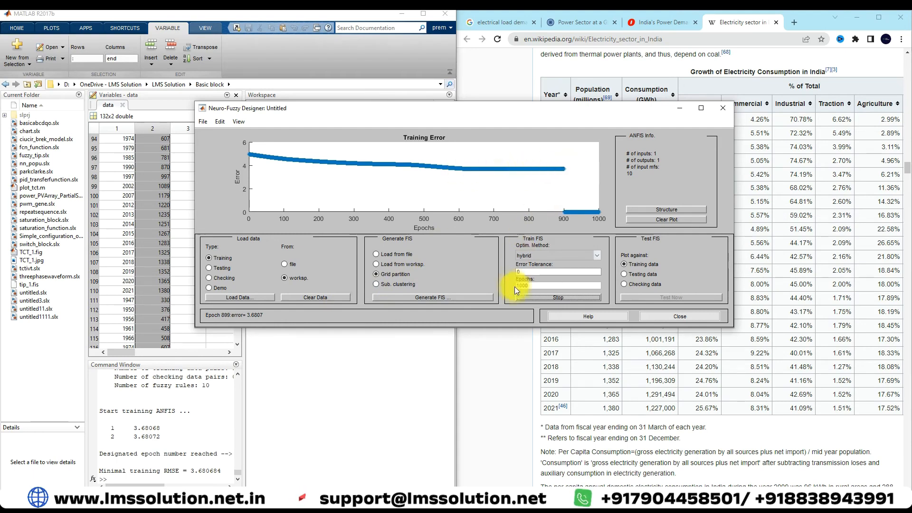
left_click(548, 296)
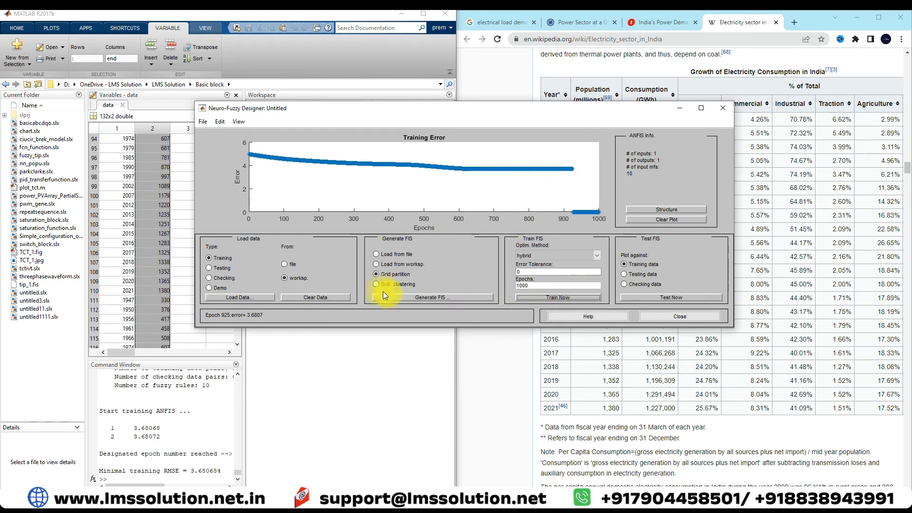
Regenerate the grid partition FIS with 15 trimf input membership functions and a linear output.
left_click(396, 296)
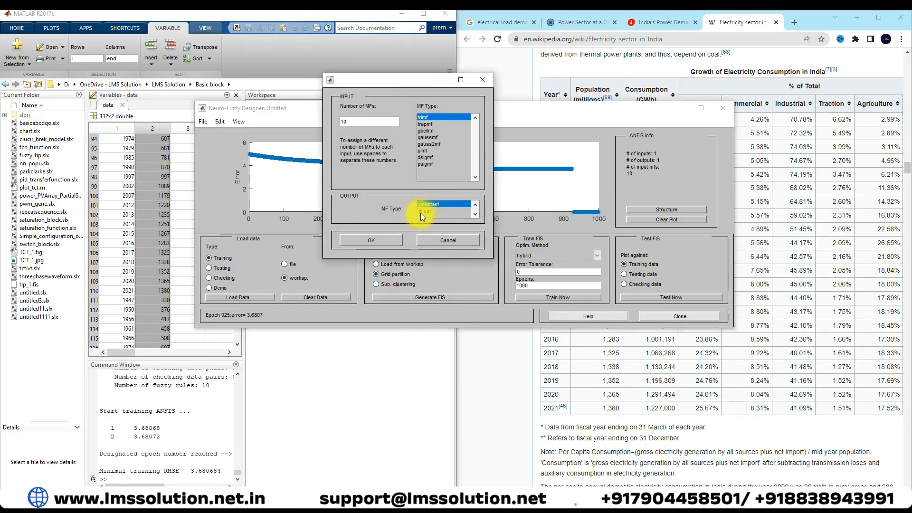
left_click(337, 122)
type("15")
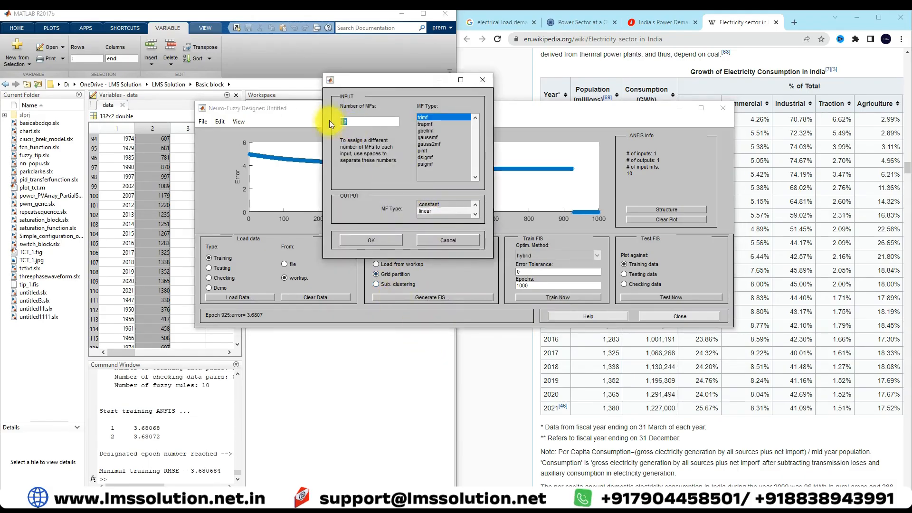
left_click(368, 241)
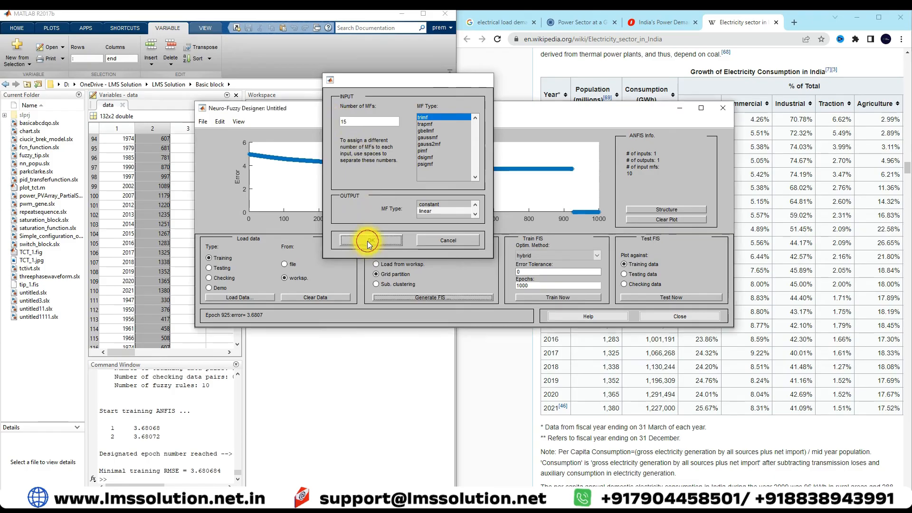
Train the FIS for 20 epochs, then set the epochs to 500 and retrain, stopping that run early.
left_click_drag(547, 287, 489, 286)
type("20")
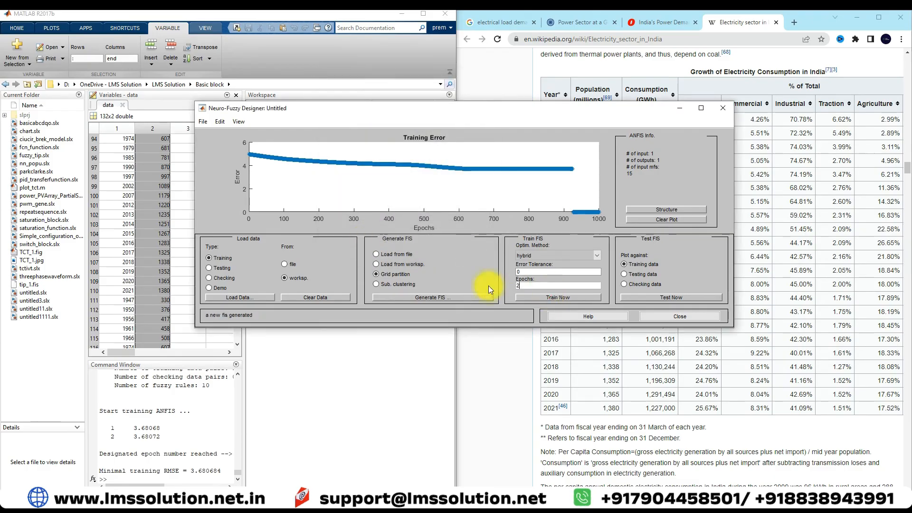
left_click(520, 299)
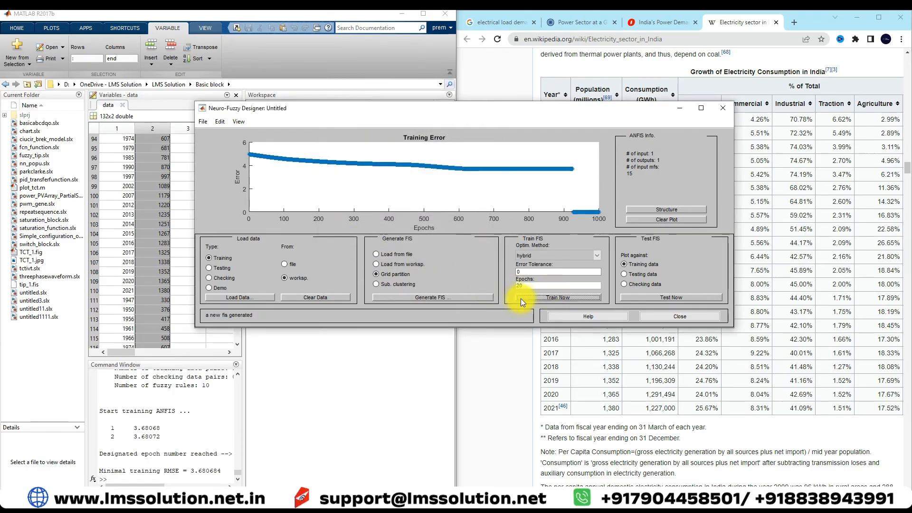
type("500")
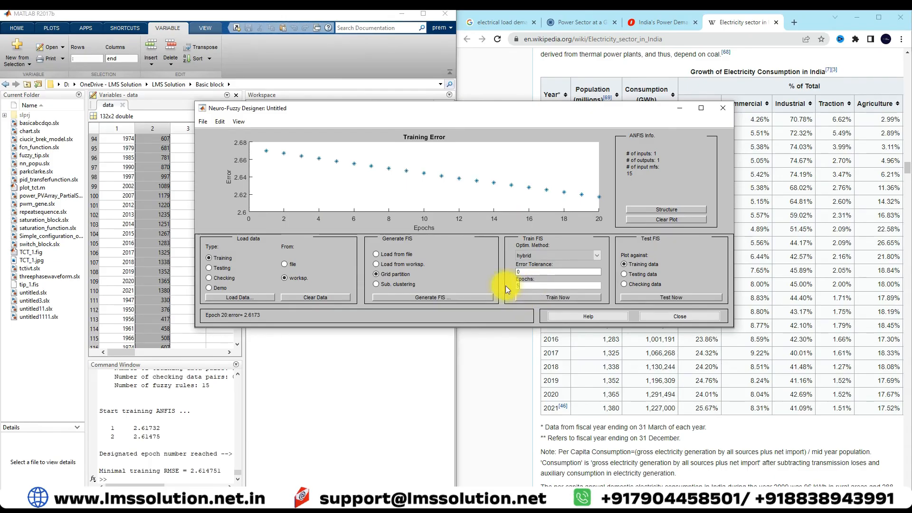
left_click(518, 297)
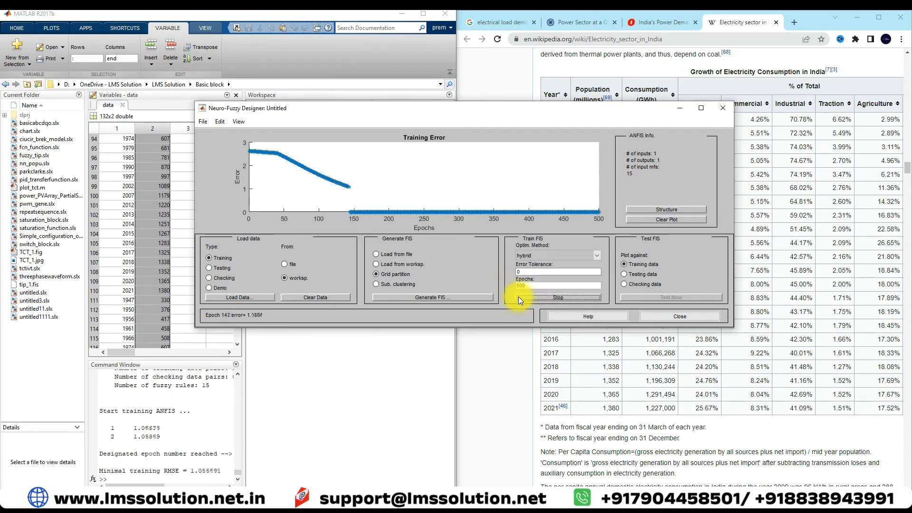
left_click(518, 296)
Regenerate the FIS with 20 trimf input membership functions and a linear output, and train it with 500 epochs.
left_click(403, 297)
double_click(357, 122)
type("20")
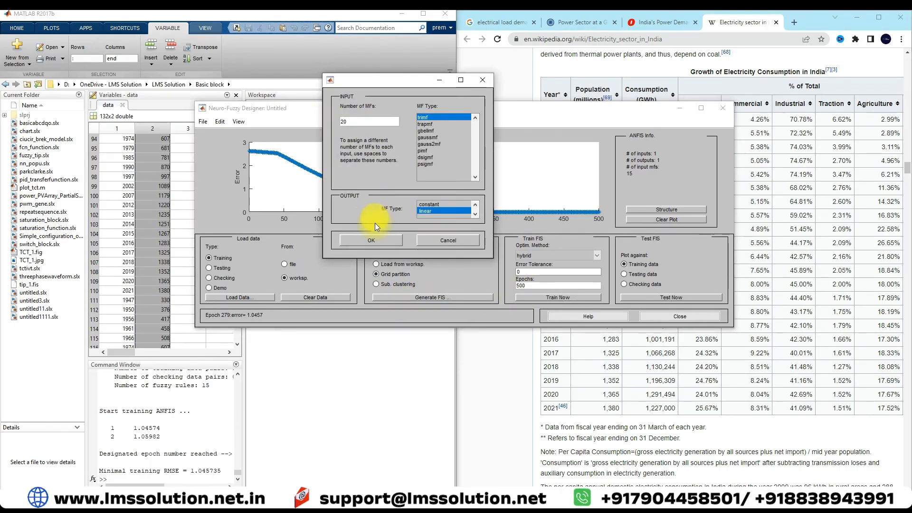
left_click(371, 240)
left_click(559, 298)
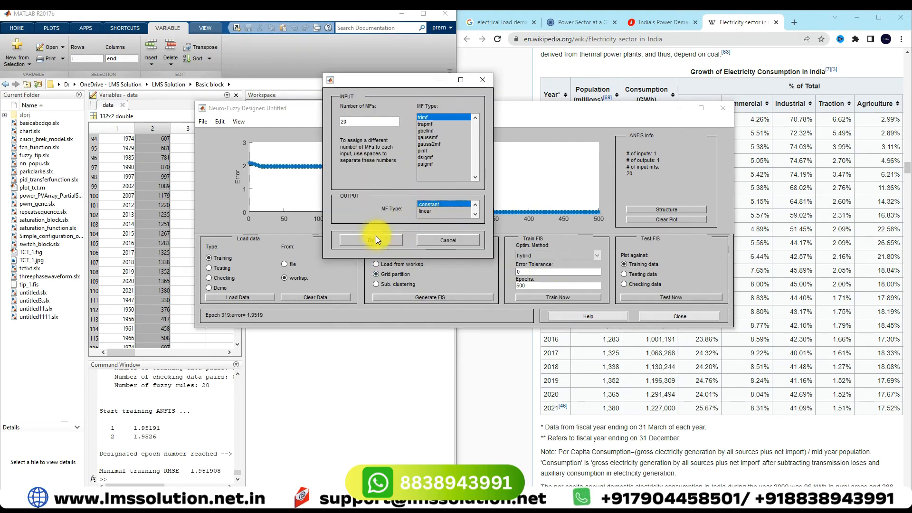
Regenerate the FIS with 15 input membership functions and a linear output, train it with 500 epochs, and stop the run early.
left_click_drag(355, 122, 325, 122)
type("15")
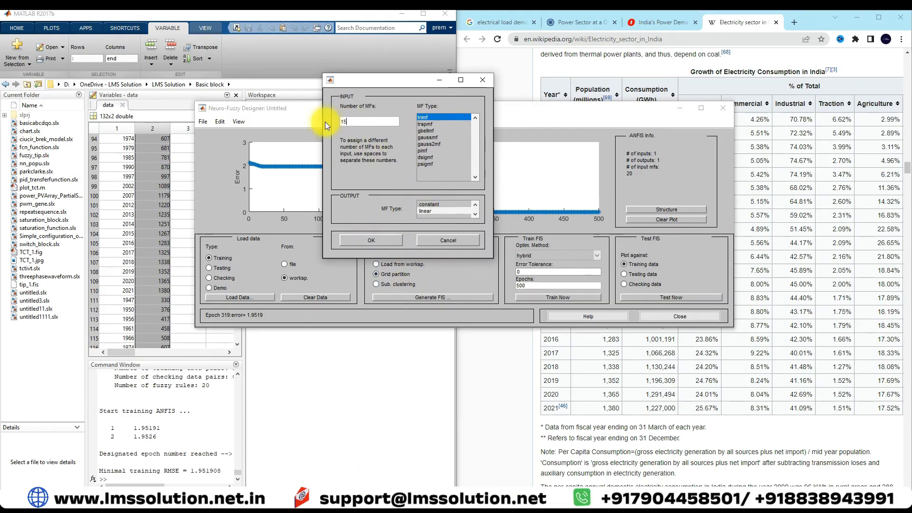
left_click(387, 240)
left_click(571, 300)
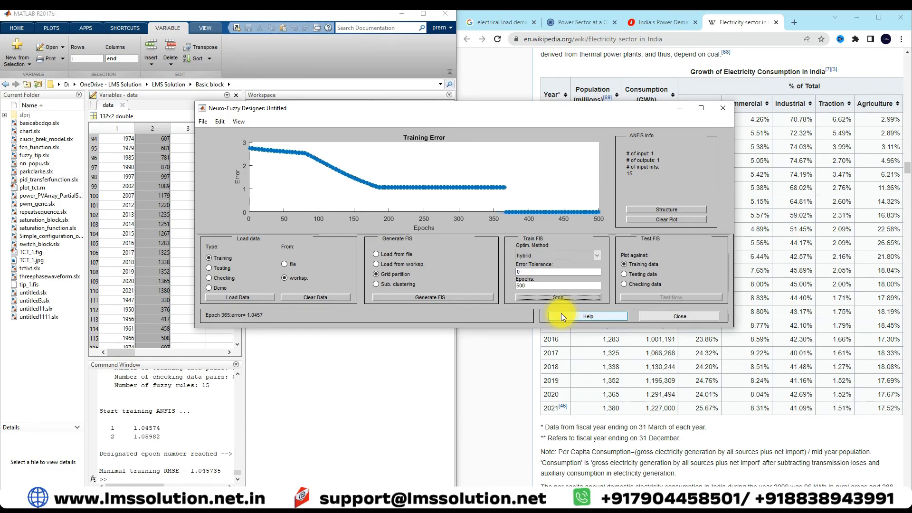
left_click(555, 298)
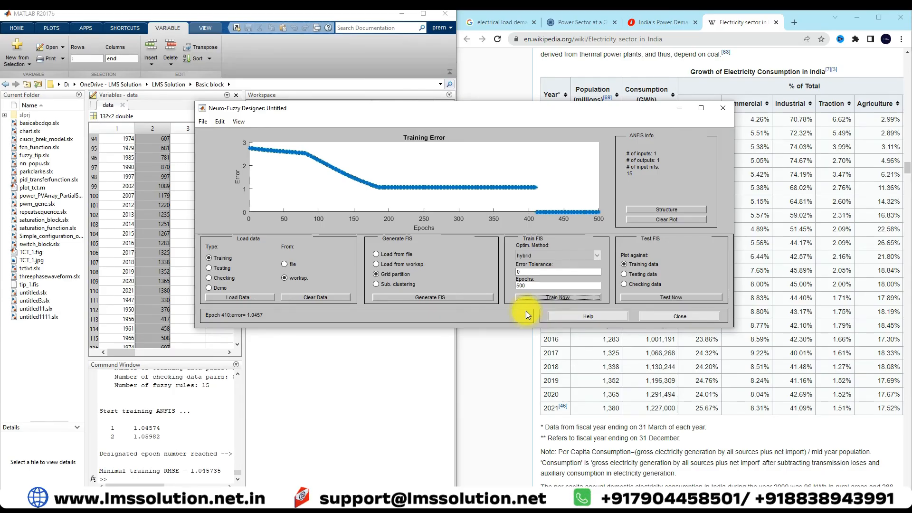
Examine the ANFIS model structure diagram of the trained FIS and close it.
left_click(651, 210)
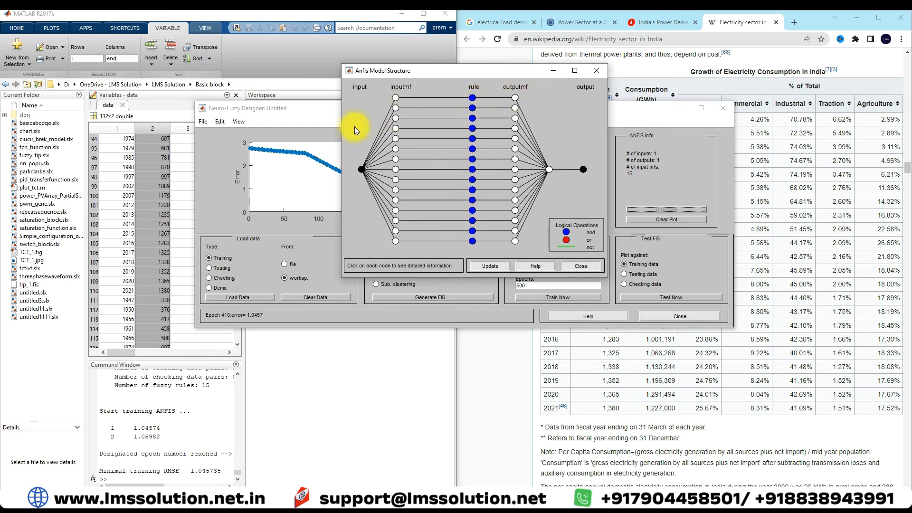
left_click(596, 70)
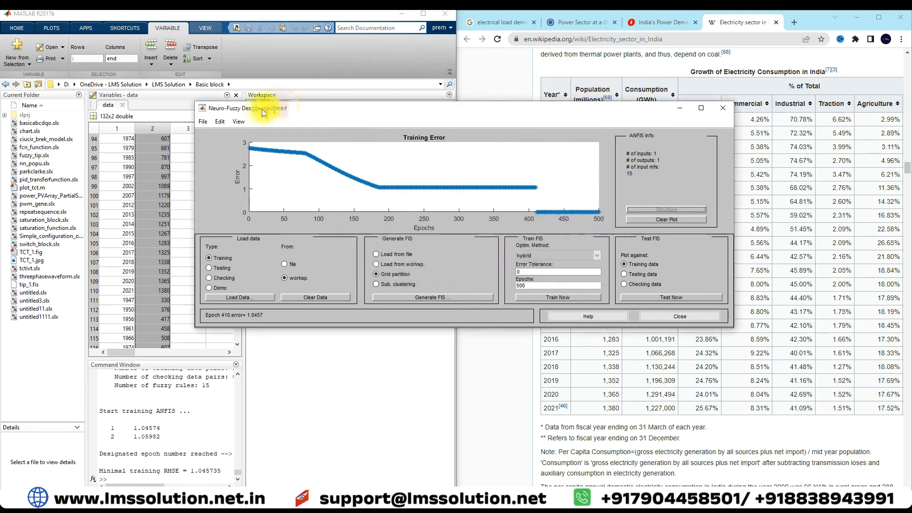
Export the trained FIS to a file named anfis_pp in the Basic block folder.
left_click(203, 122)
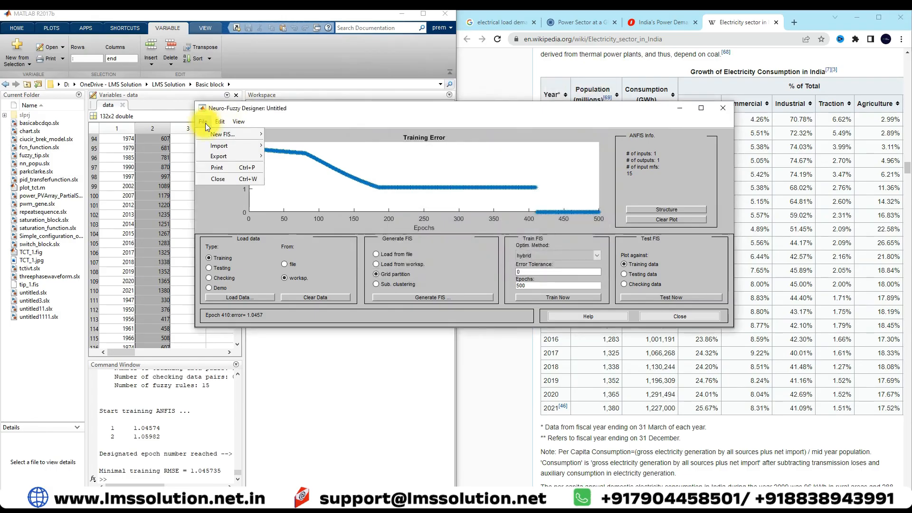
mouse_move(223, 152)
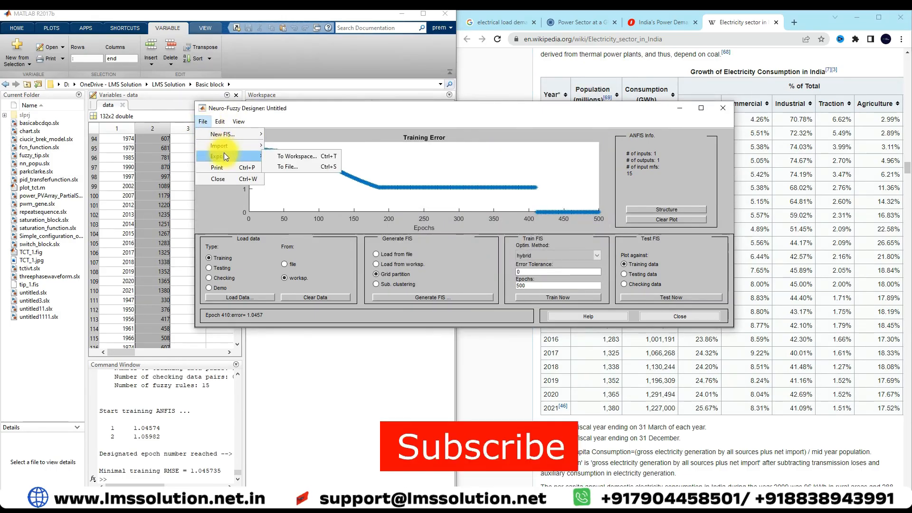
left_click(304, 167)
type("a")
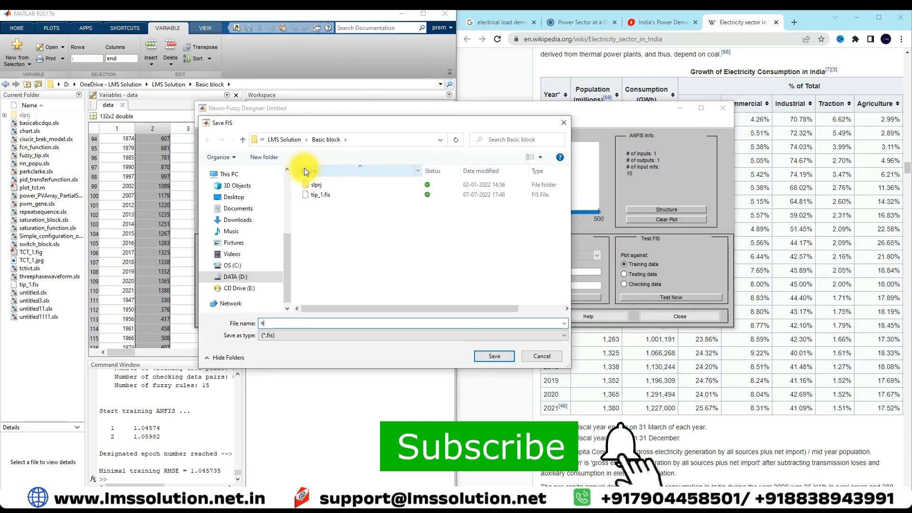
type("nfis_pp")
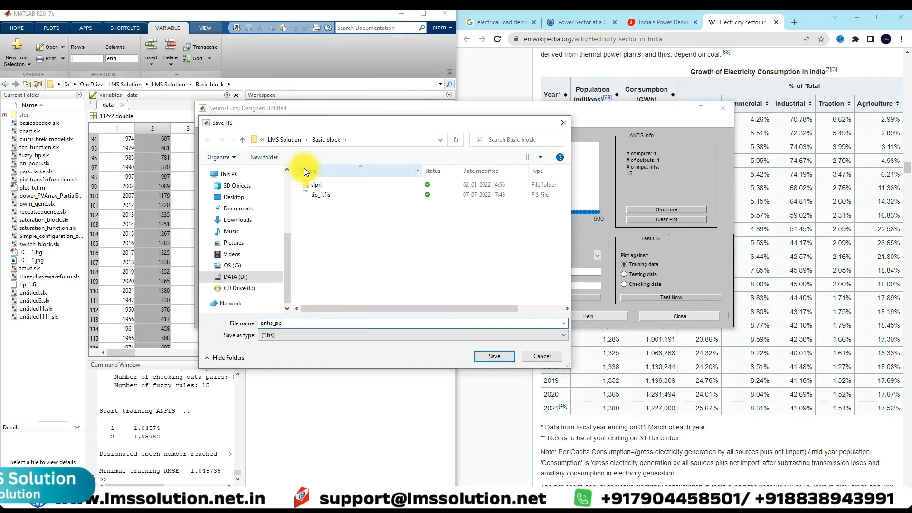
key("Return")
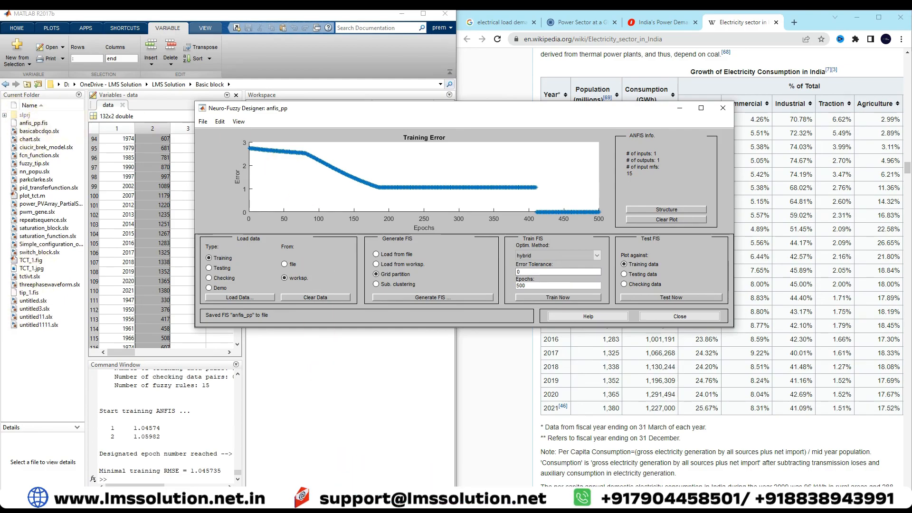
Switch to the untitled Simulink model and arrange it side by side with the Wikipedia electricity consumption page.
left_click(447, 468)
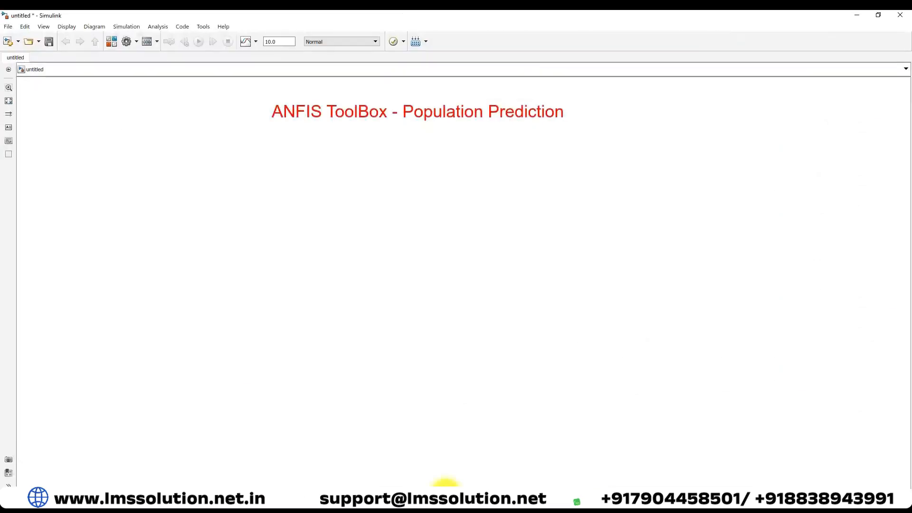
left_click_drag(807, 18, 1, 59)
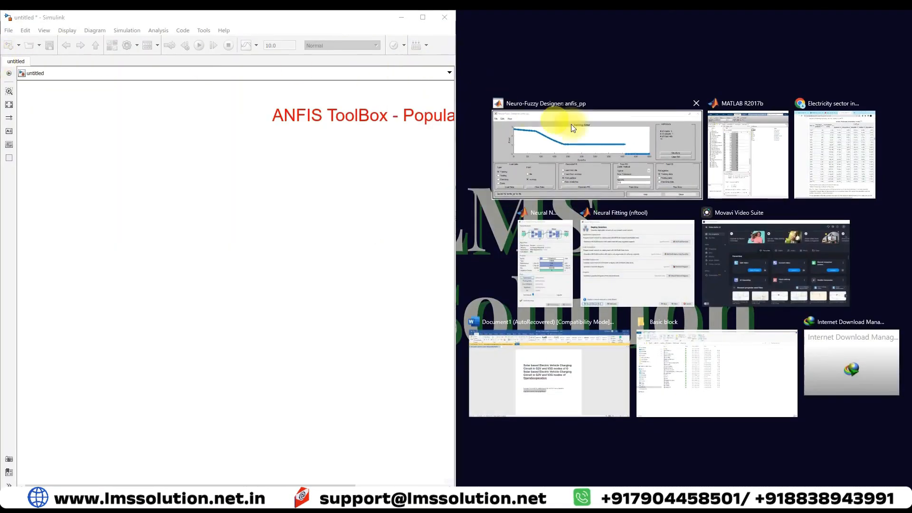
left_click(826, 161)
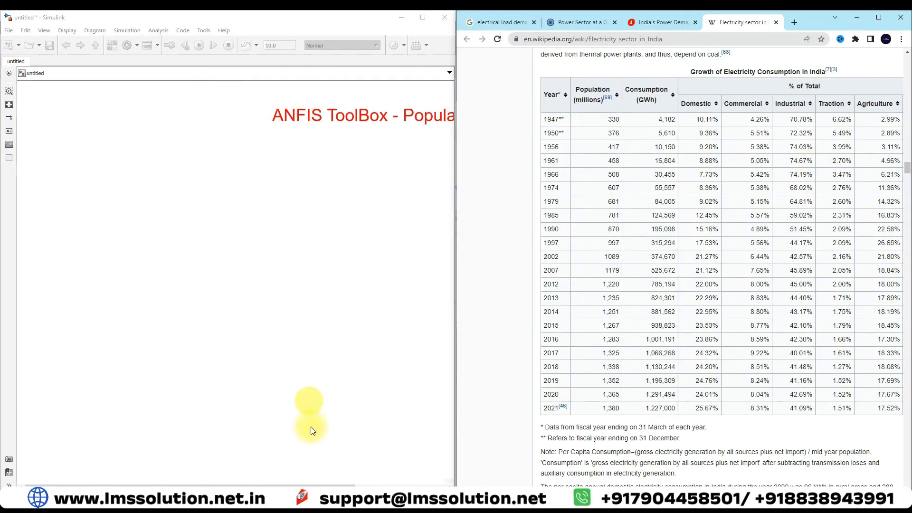
Add a Fuzzy Logic Controller block to the Simulink model below the title.
left_click(309, 418)
double_click(205, 225)
key("Return")
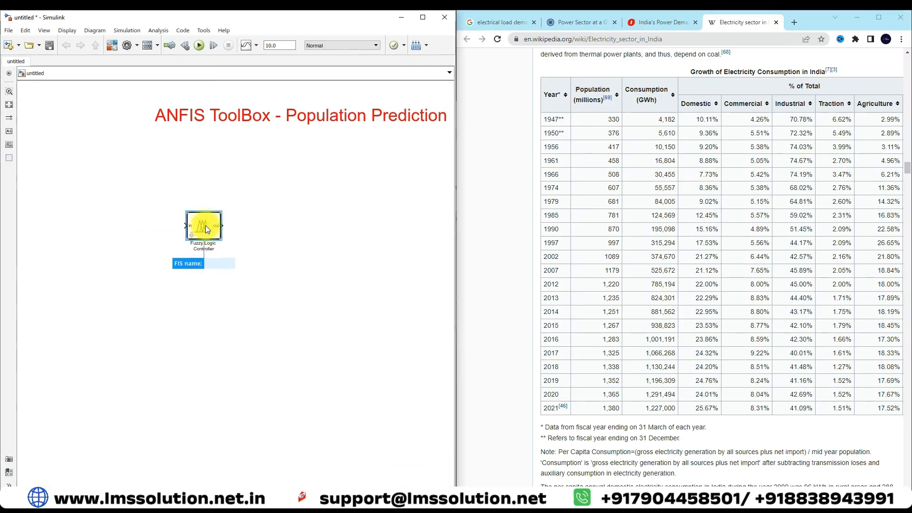
left_click_drag(205, 225, 224, 225)
Set the Fuzzy Logic Controller's FIS name to 'anfis_pp.fis'.
double_click(224, 225)
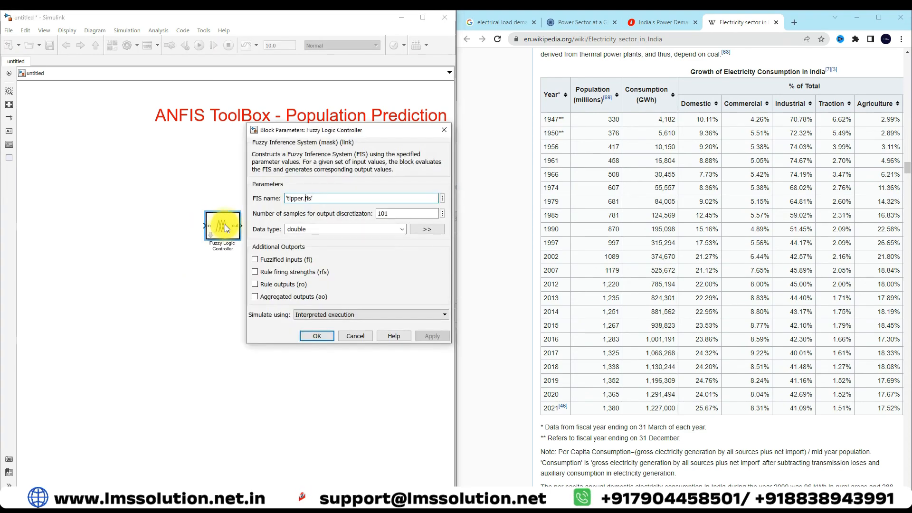
key("BackSpace")
key("BackSpace")
key("BackSpace")
key("BackSpace")
key("BackSpace")
key("BackSpace")
type("a")
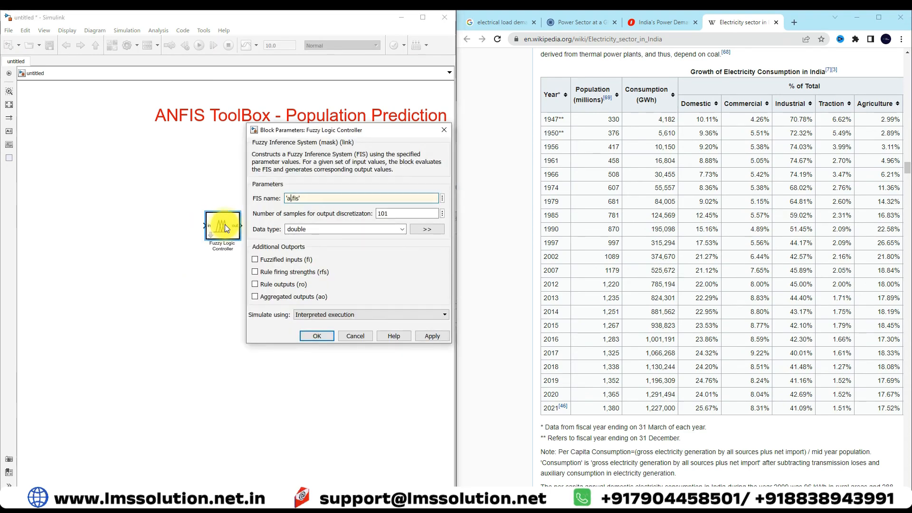
type("nfis_p")
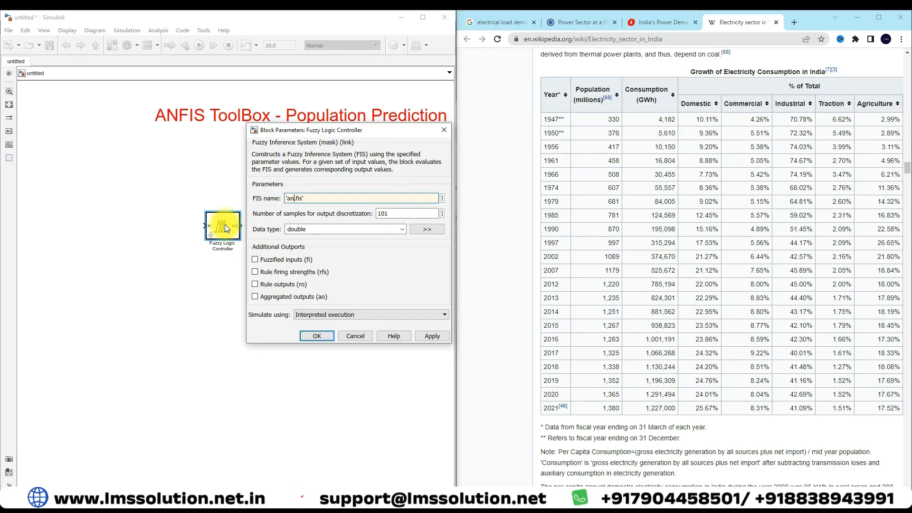
type("p")
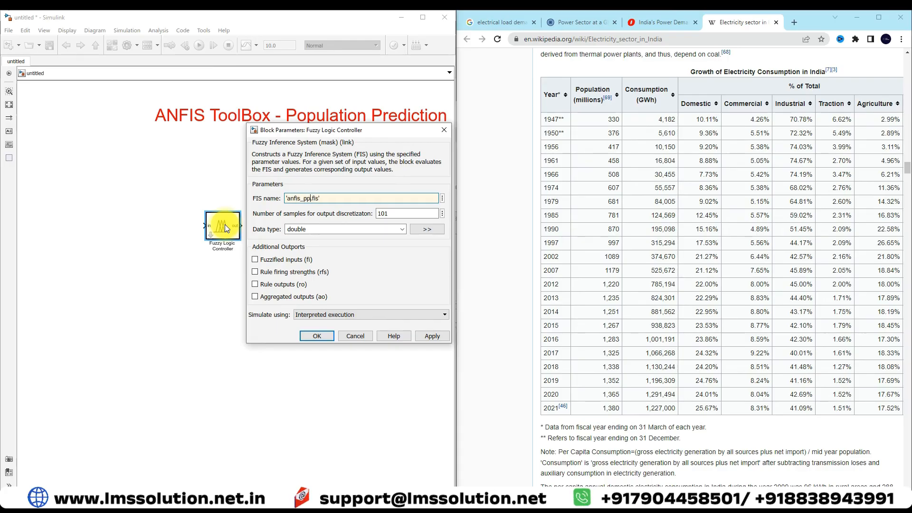
left_click(315, 314)
left_click(317, 331)
left_click(318, 336)
Add a Simulink Constant block and connect it to the Fuzzy Logic Controller's input.
double_click(178, 279)
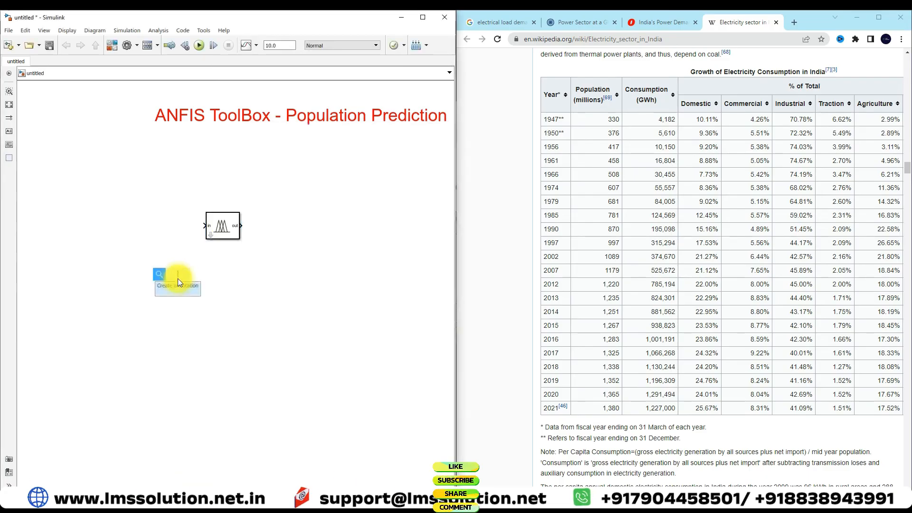
type("constant")
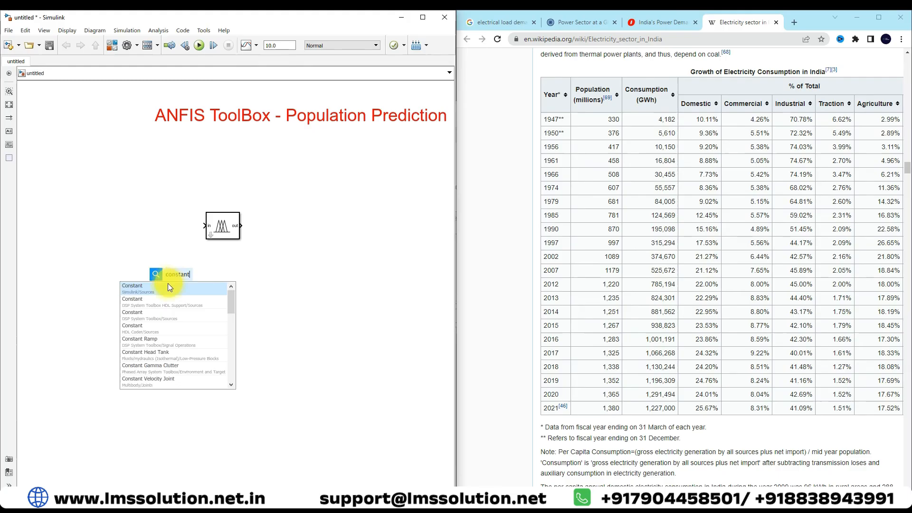
left_click(167, 285)
left_click_drag(172, 280, 168, 225)
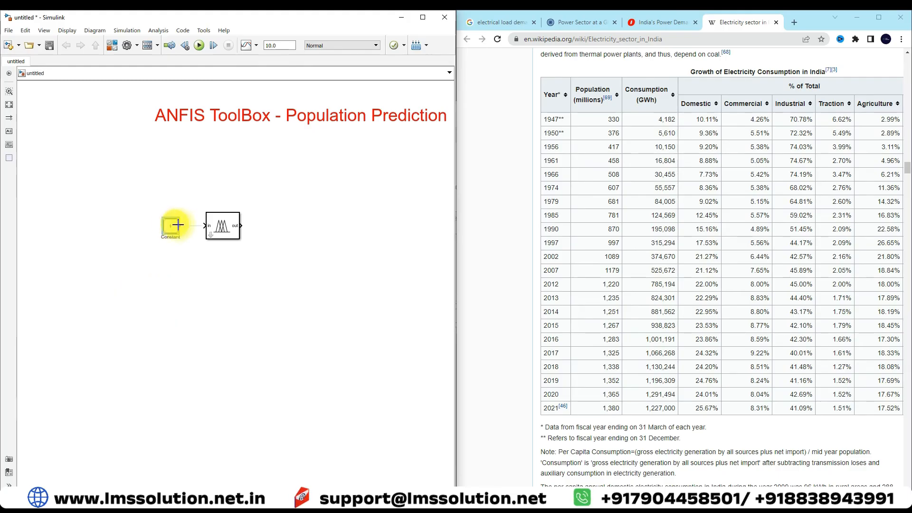
Add a Display block connected to the controller's output, and move the Constant block farther from the controller.
double_click(272, 252)
type("displa")
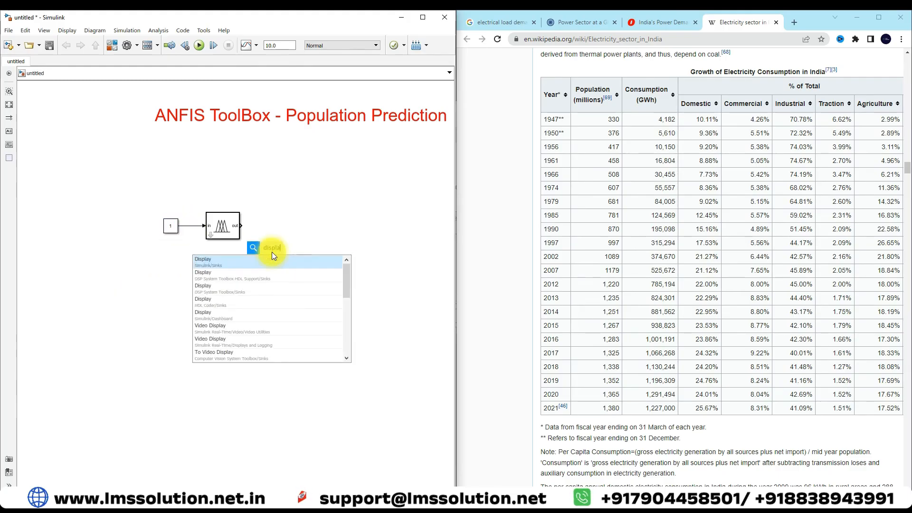
key("Return")
left_click_drag(273, 254, 276, 226)
left_click_drag(170, 226, 157, 231)
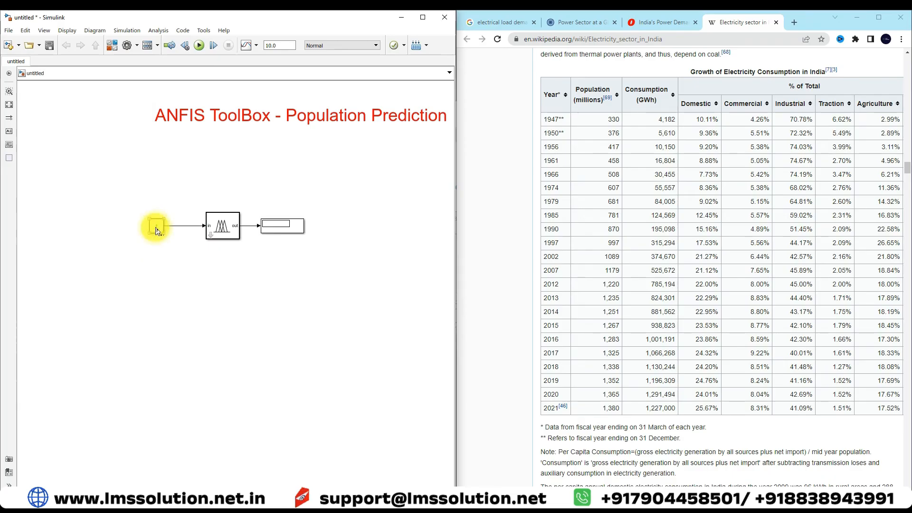
Set the Constant block's value to the year 1947.
double_click(155, 230)
type("9")
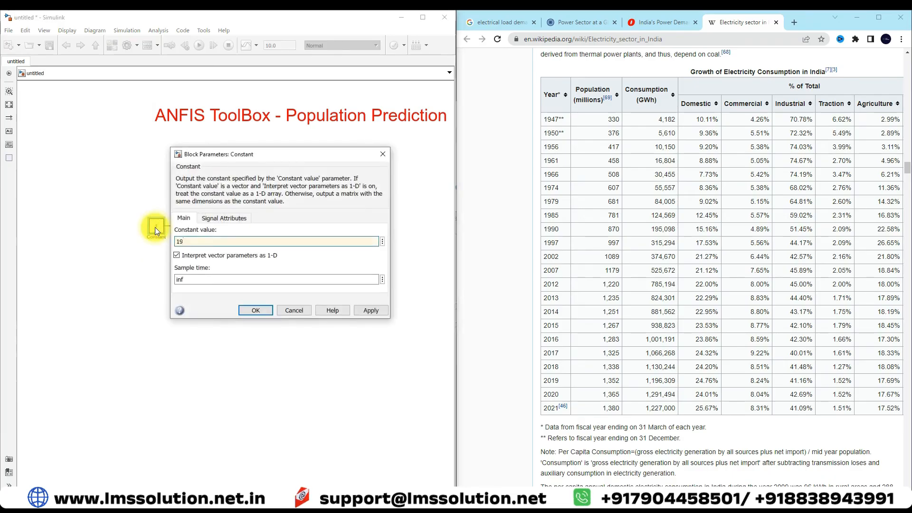
type("47")
left_click(250, 311)
Set the simulation stop time to inf and run the model.
double_click(284, 45)
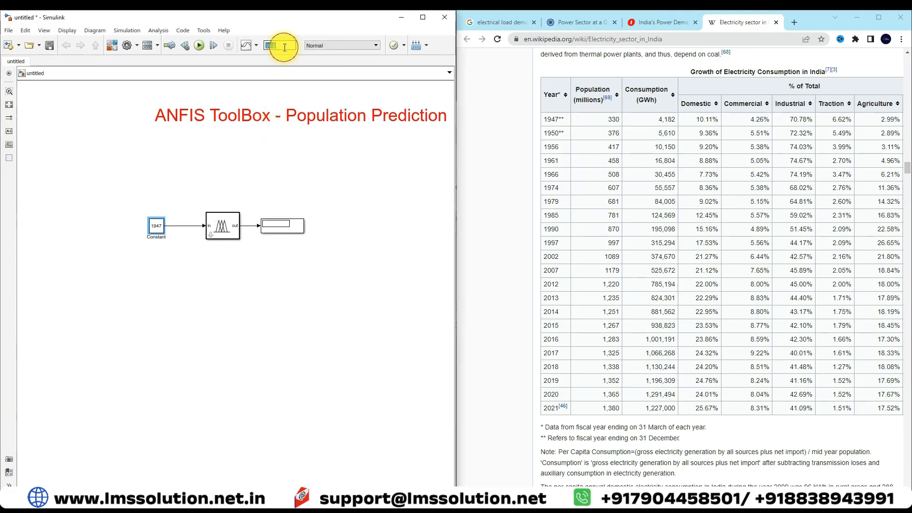
type("inf")
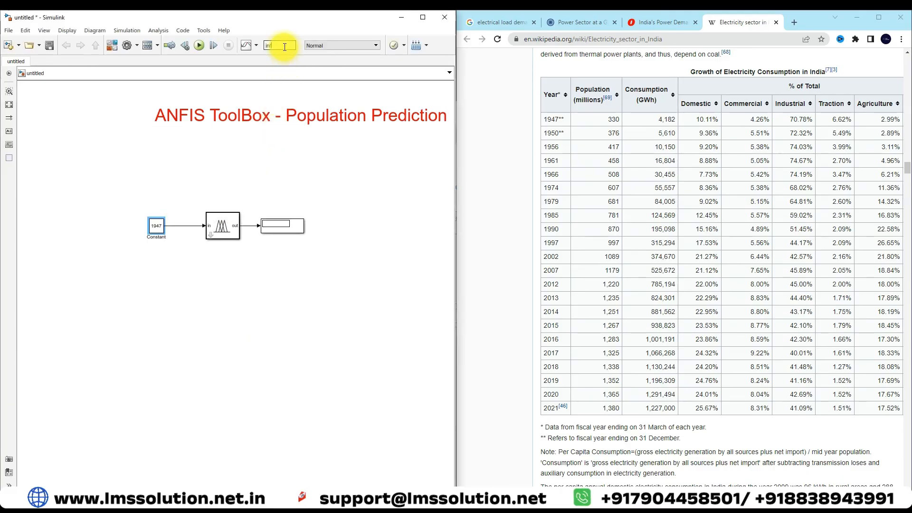
left_click(203, 47)
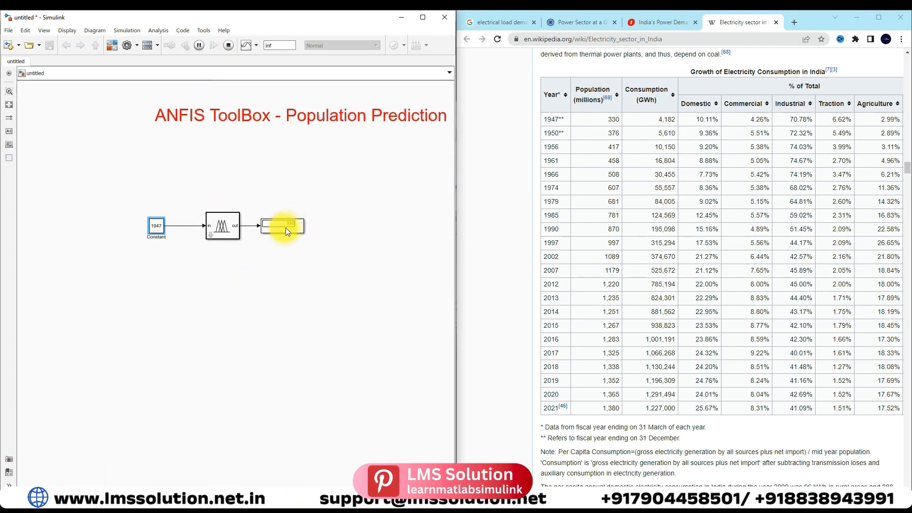
left_click(229, 43)
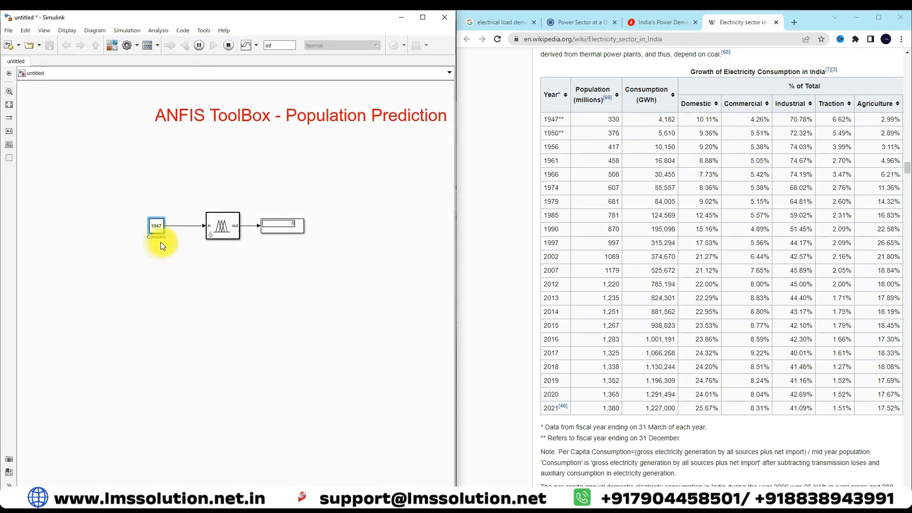
Set the Constant block's value to 2021 in the simulation to predict that year's population.
double_click(155, 225)
type("2")
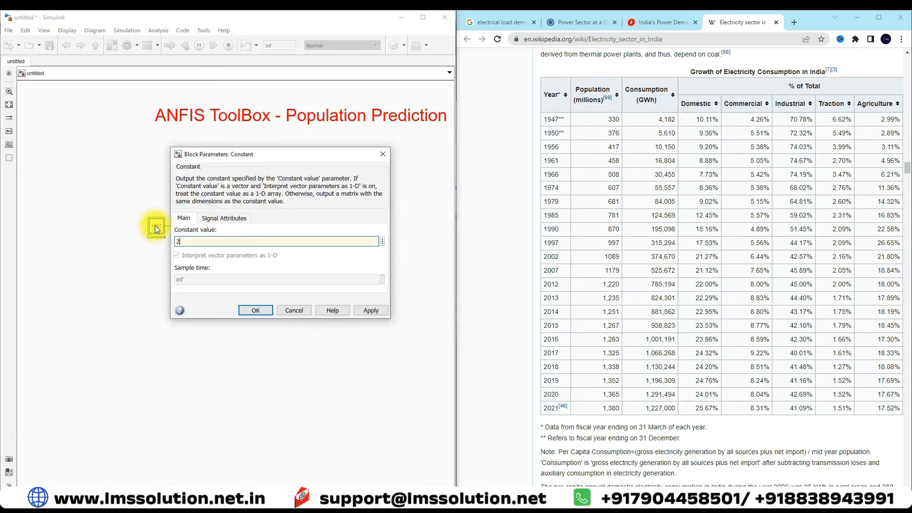
type("021")
key("Return")
key("ctrl+t")
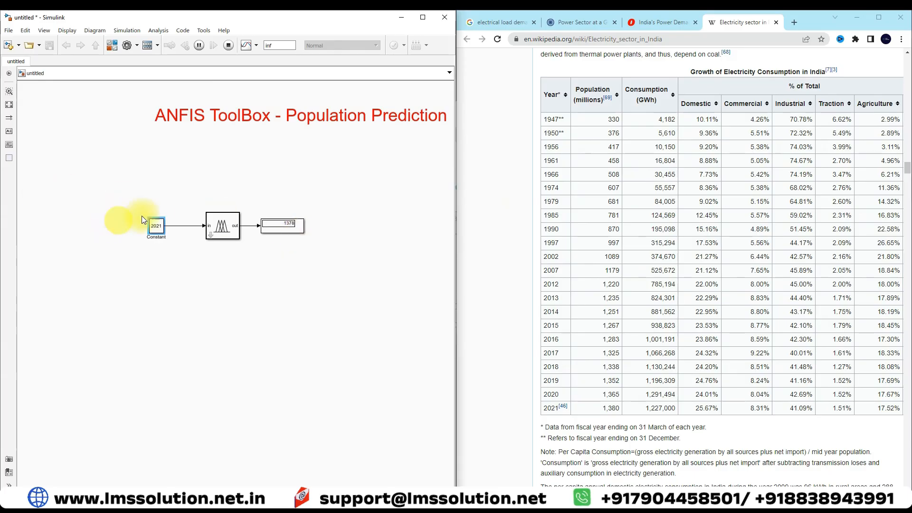
Test the population prediction for 1990 and then 2015 by changing the Constant value in the running simulation.
double_click(158, 226)
type("1990")
key("Return")
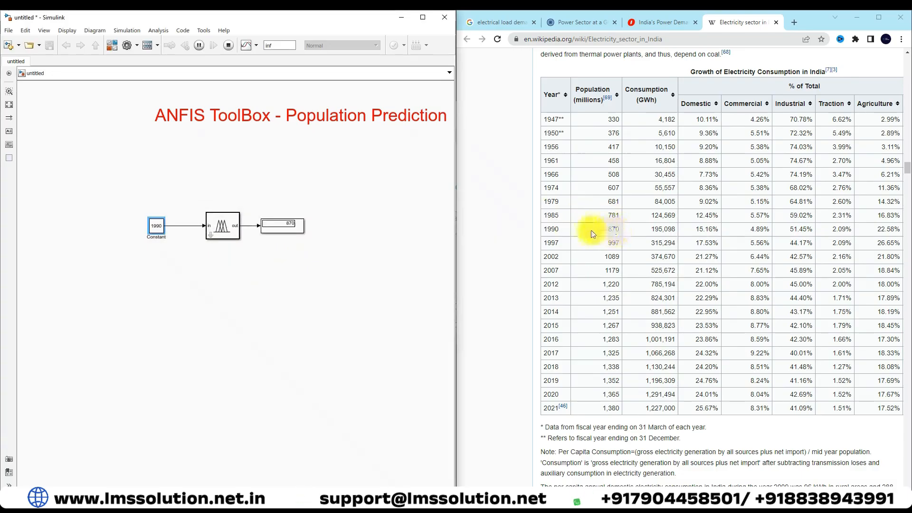
double_click(152, 229)
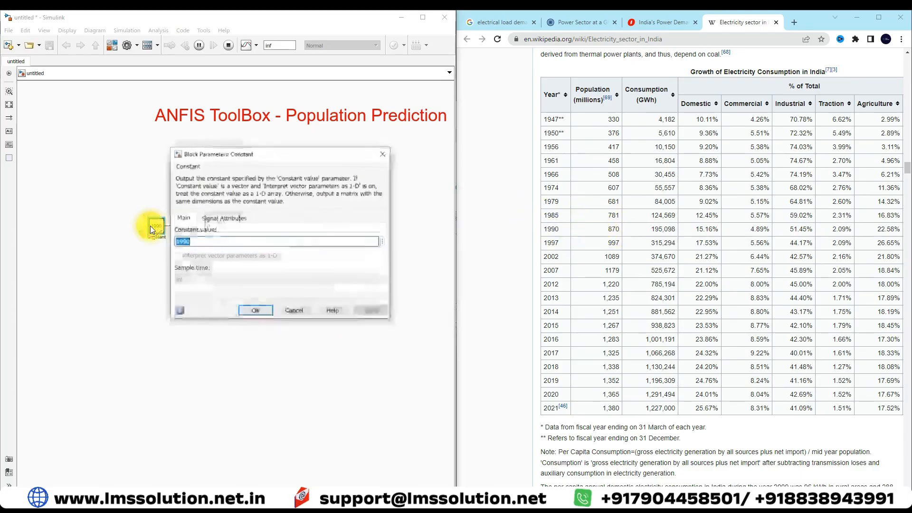
type("2015")
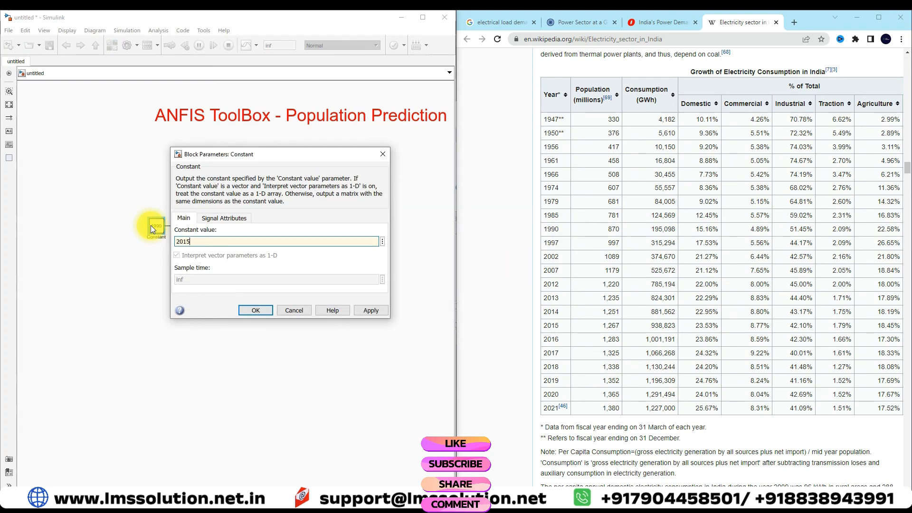
key("Return")
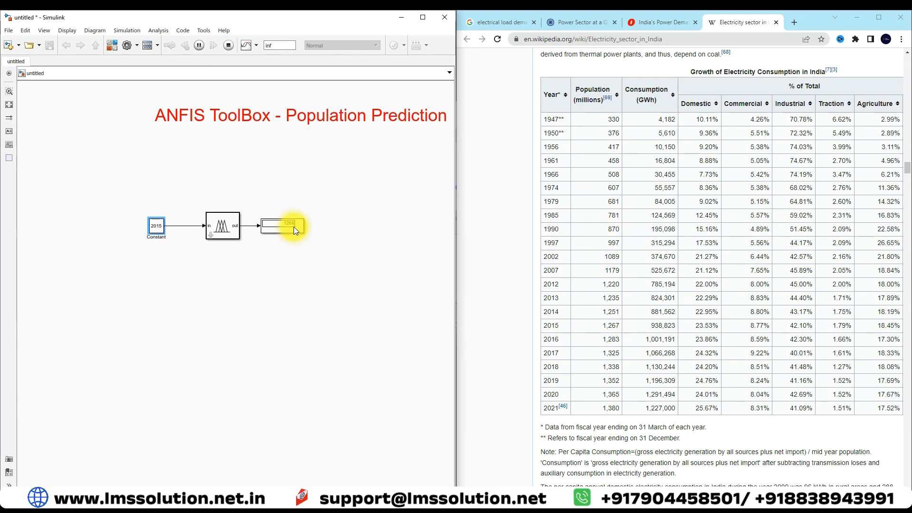
Set the Constant value to 1979 and then to 2025 to predict the population for those years.
double_click(156, 225)
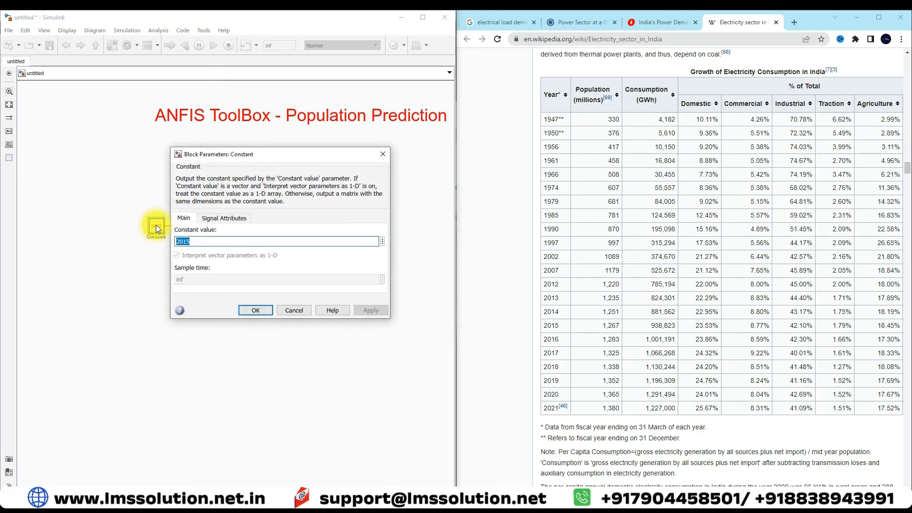
type("1979")
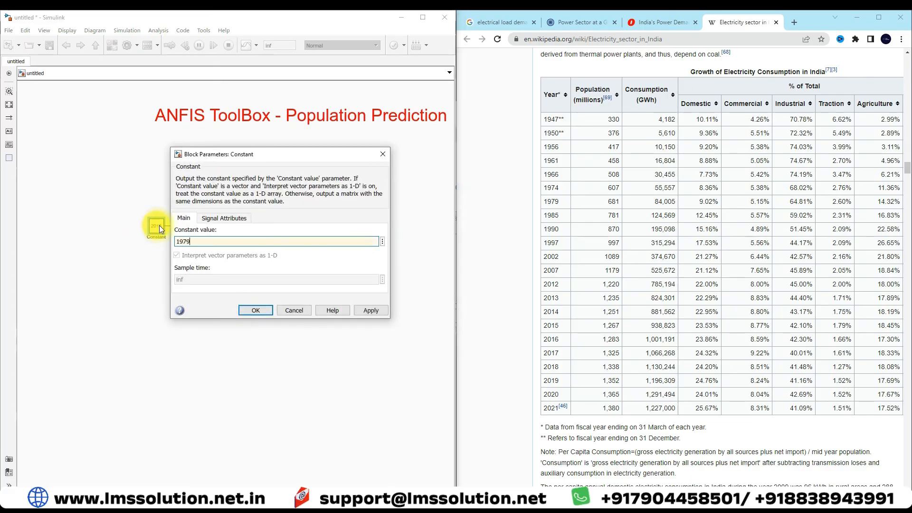
left_click(249, 311)
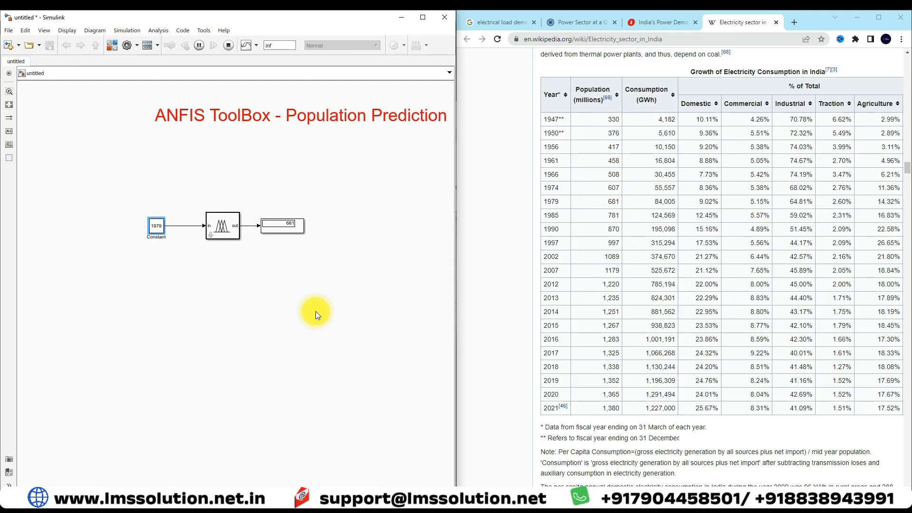
double_click(155, 227)
type("2025")
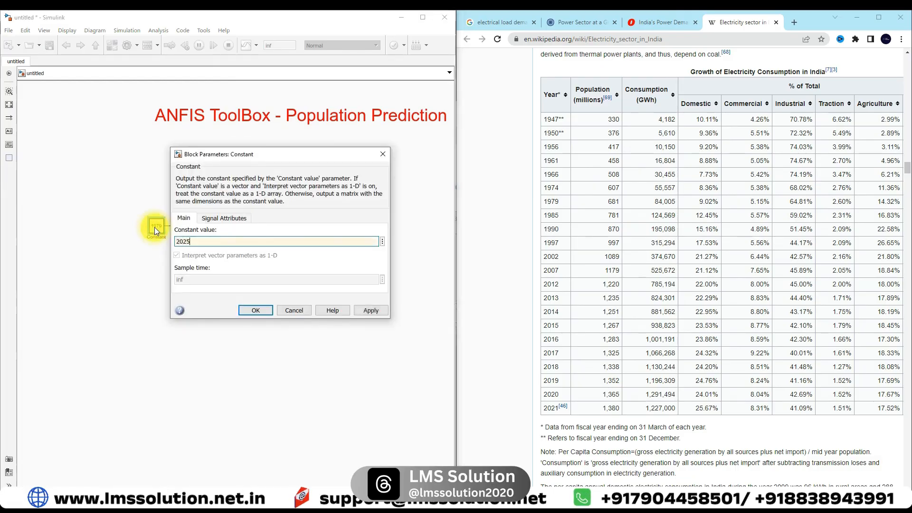
key("Return")
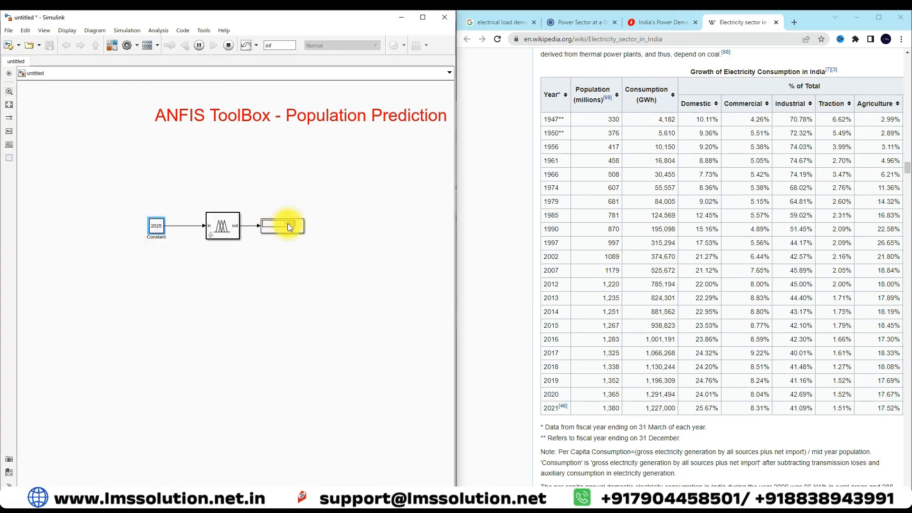